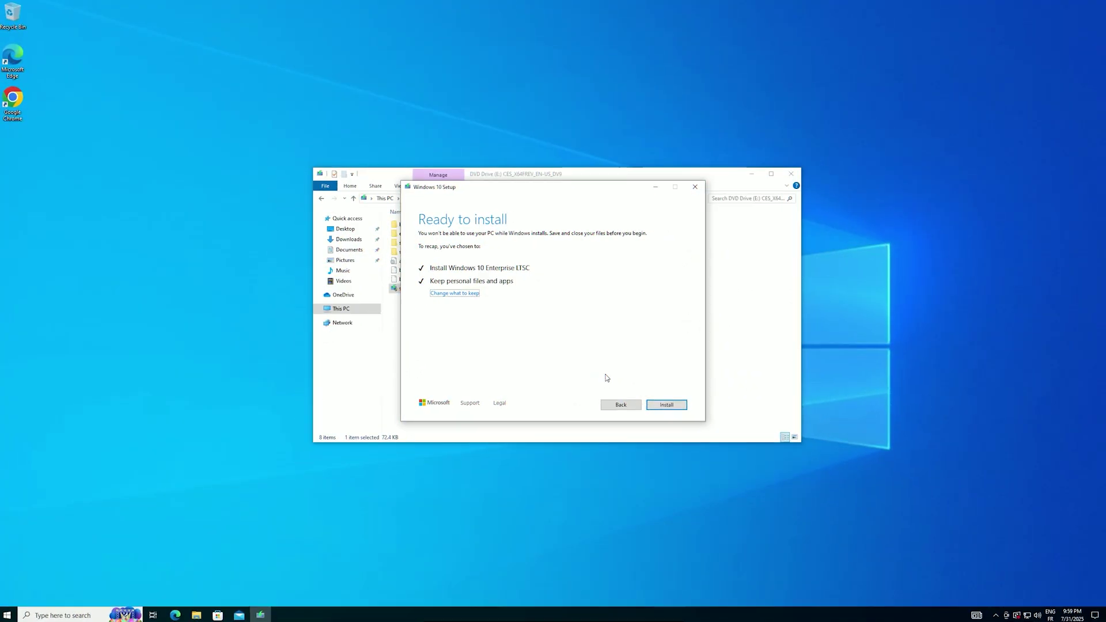
Start the Enterprise LTSC in-place install, keeping personal files and apps, and let it finish.
{"action": "left_click", "coordinate": [667, 406]}
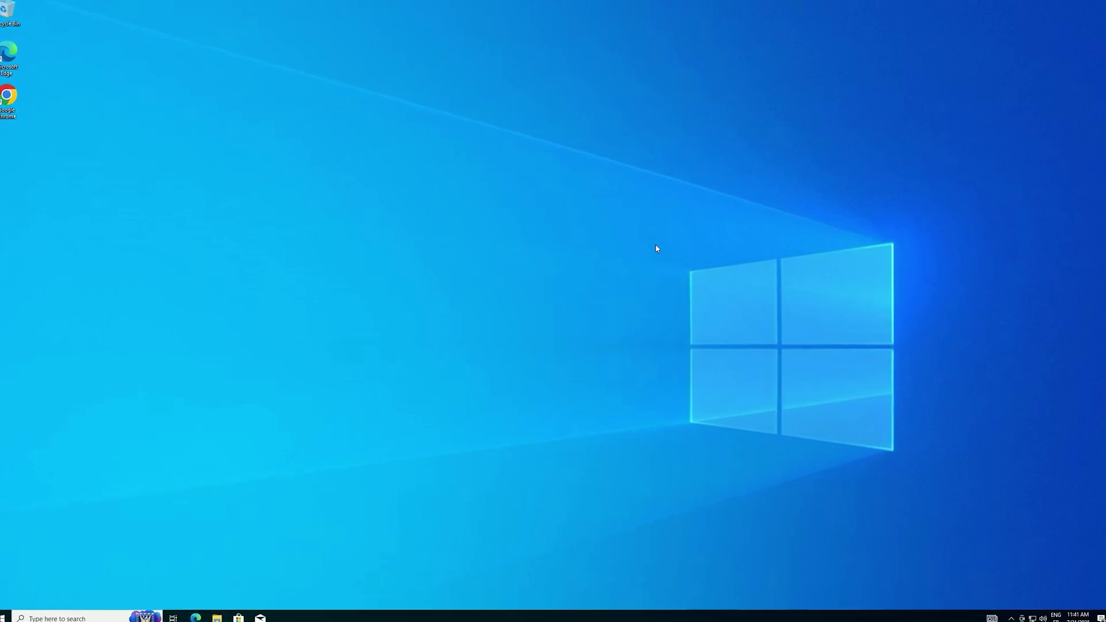
Launch Command Prompt as administrator.
{"action": "key", "text": "super"}
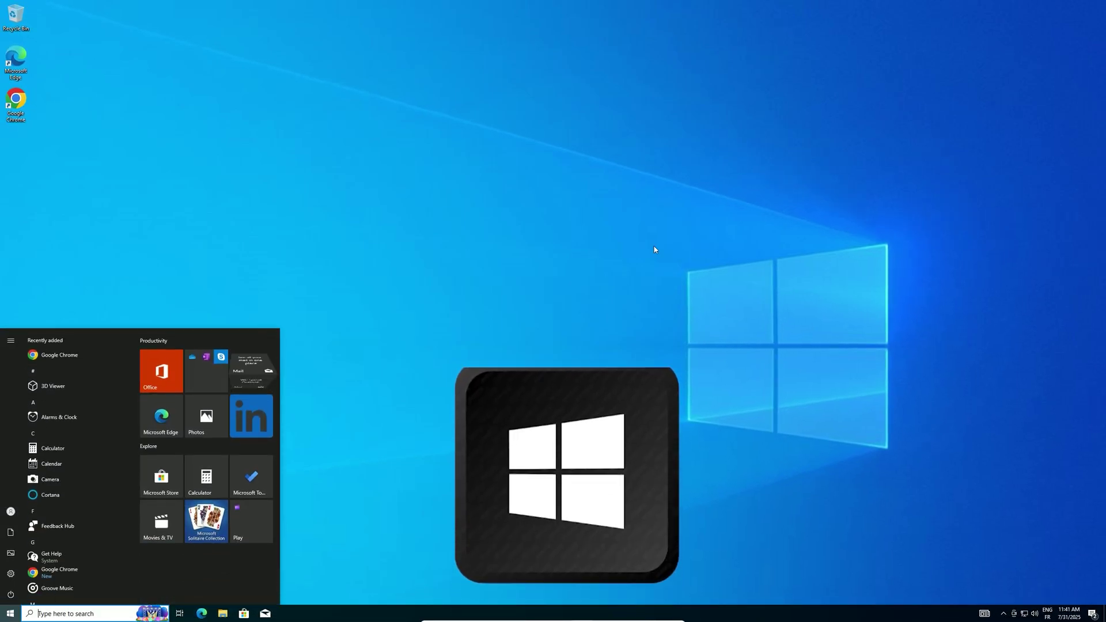
{"action": "type", "text": "cmd"}
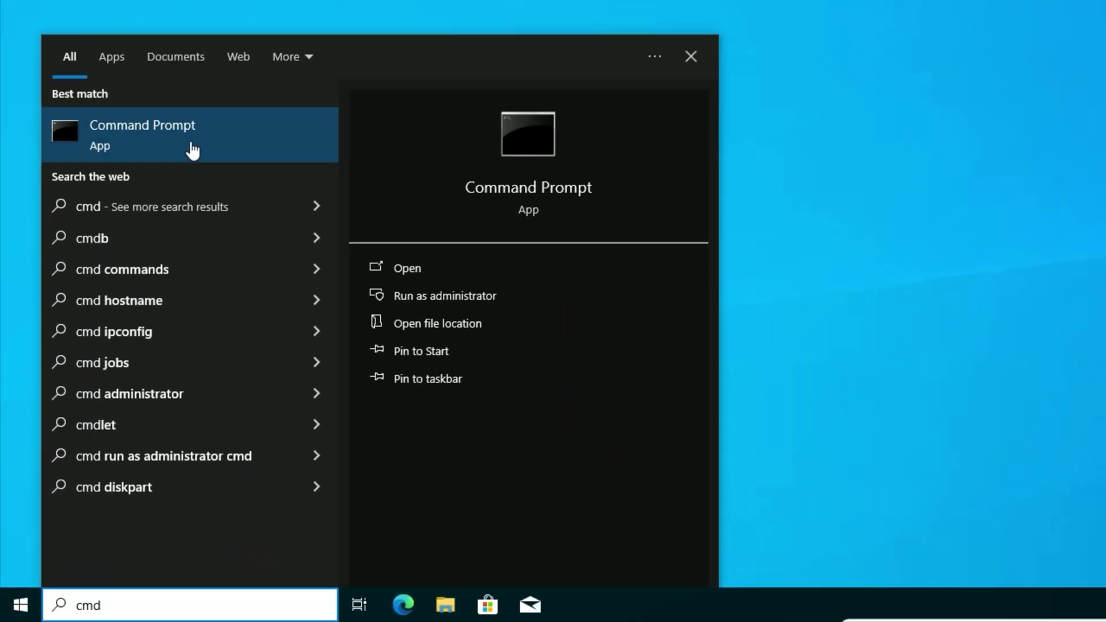
{"action": "right_click", "coordinate": [183, 155]}
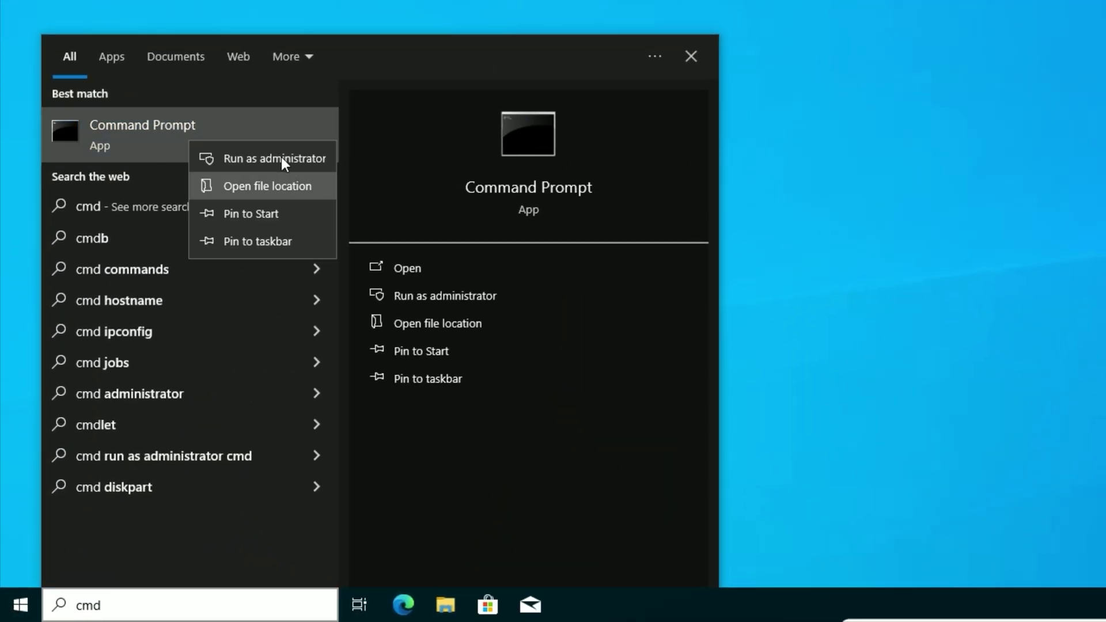
{"action": "left_click", "coordinate": [281, 158]}
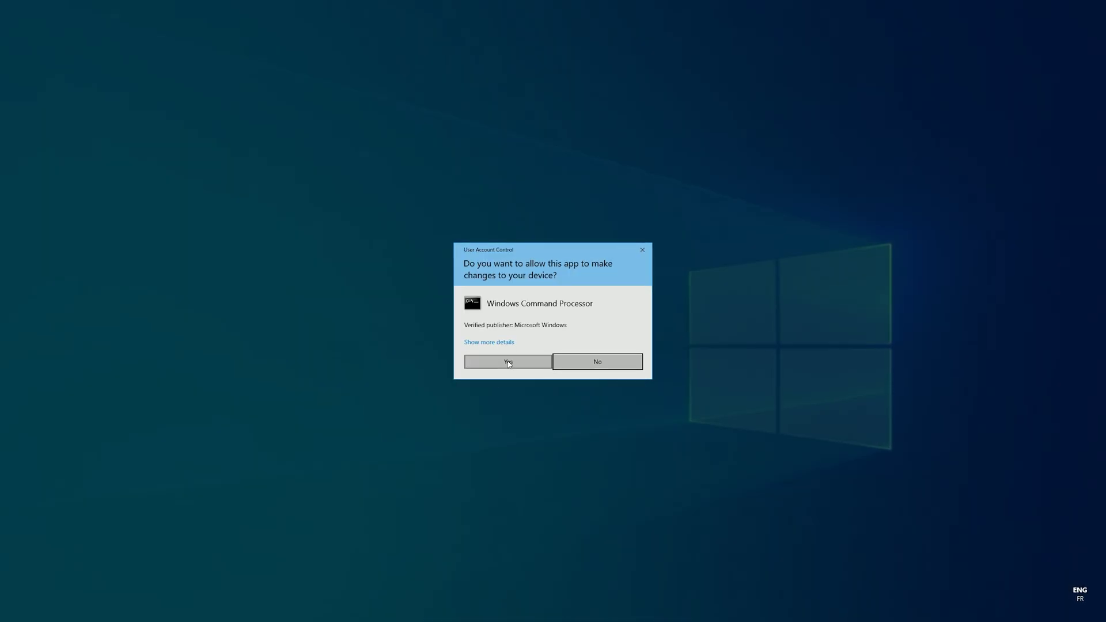
{"action": "left_click", "coordinate": [1008, 105]}
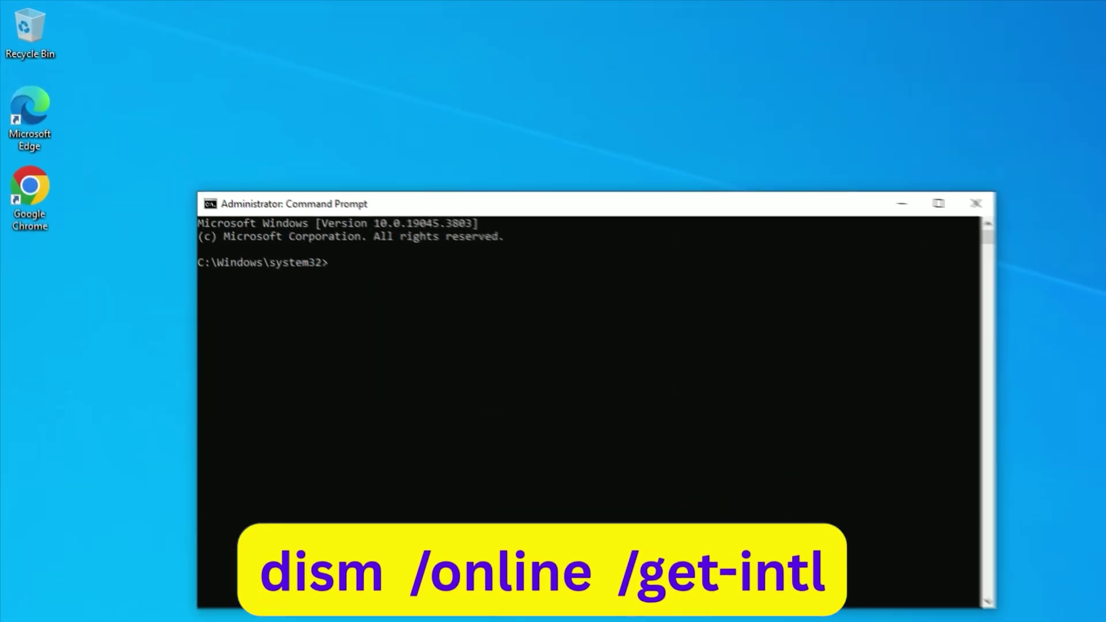
Run dism /online /get-intl and scroll through the international settings output.
{"action": "type", "text": "d"}
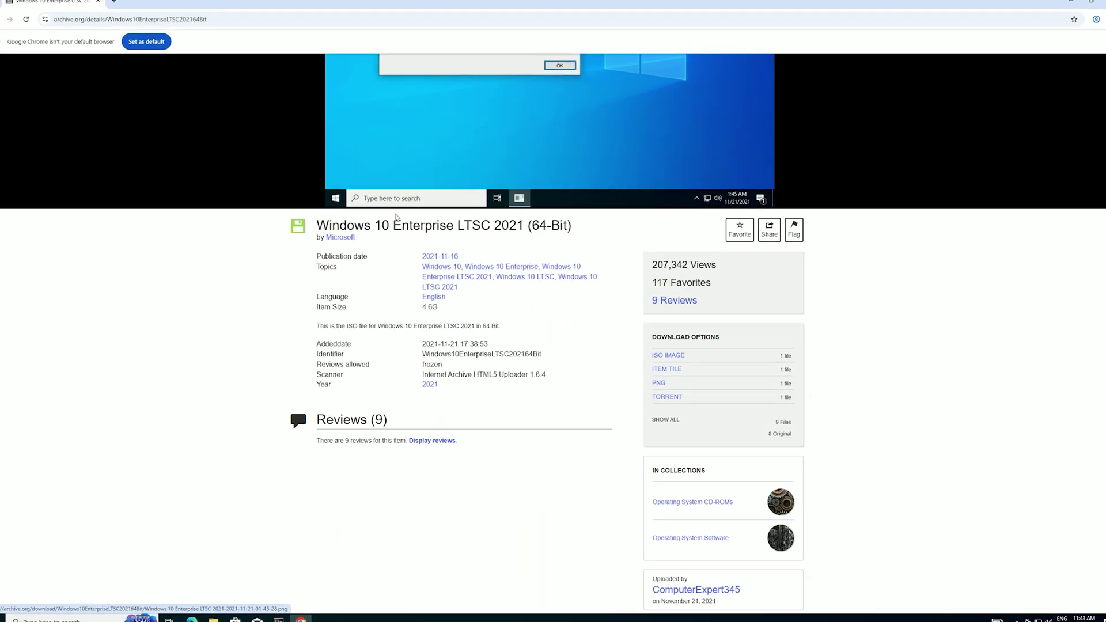
{"action": "scroll", "coordinate": [664, 254], "scroll_direction": "down", "scroll_amount": 2}
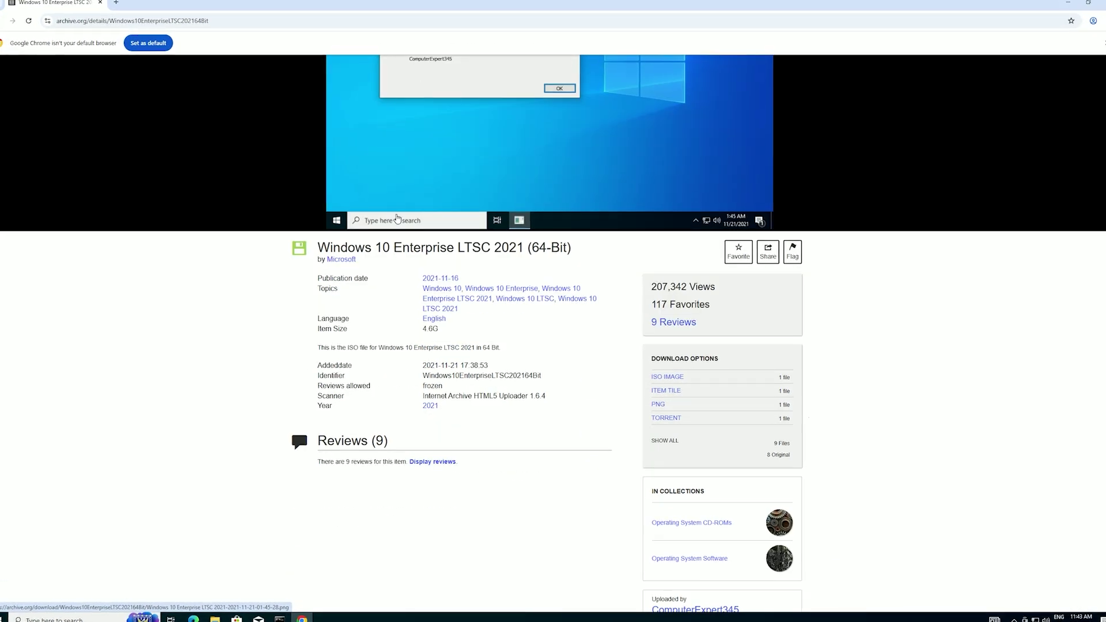
{"action": "scroll", "coordinate": [395, 217], "scroll_direction": "down", "scroll_amount": 1}
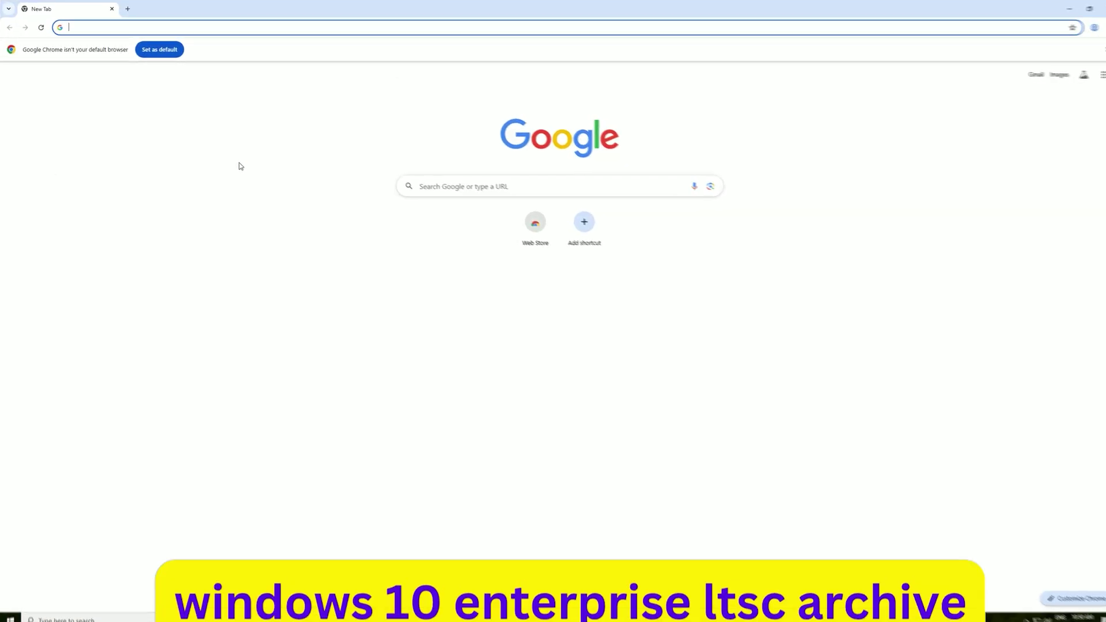
Search Google for 'windows 10 enterprise ltsc archive'.
{"action": "type", "text": "windo"}
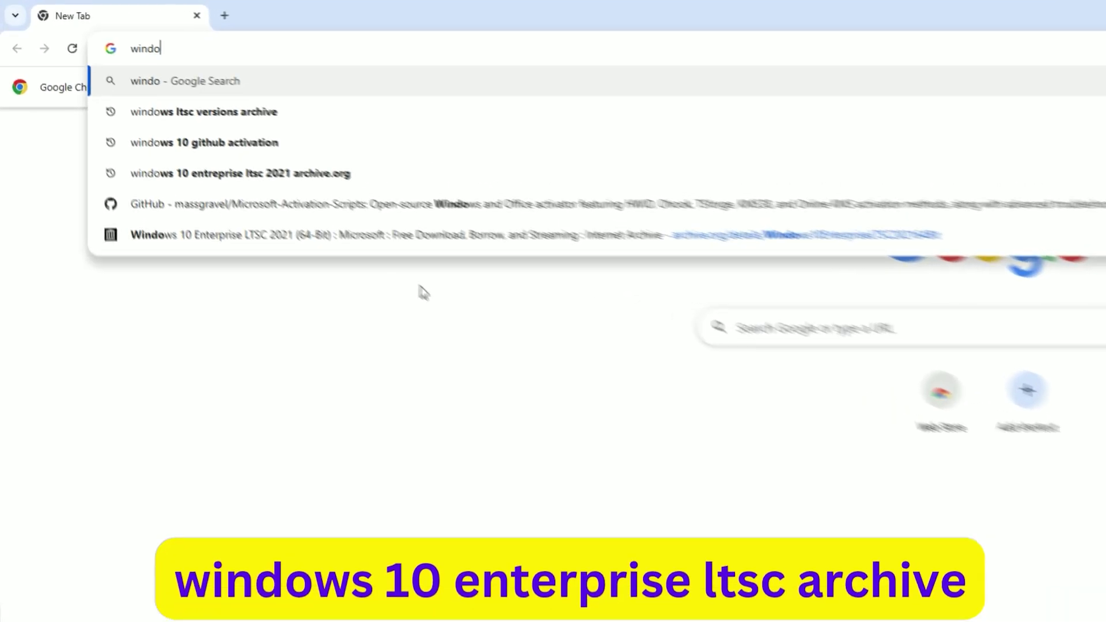
{"action": "type", "text": "ws 10 "}
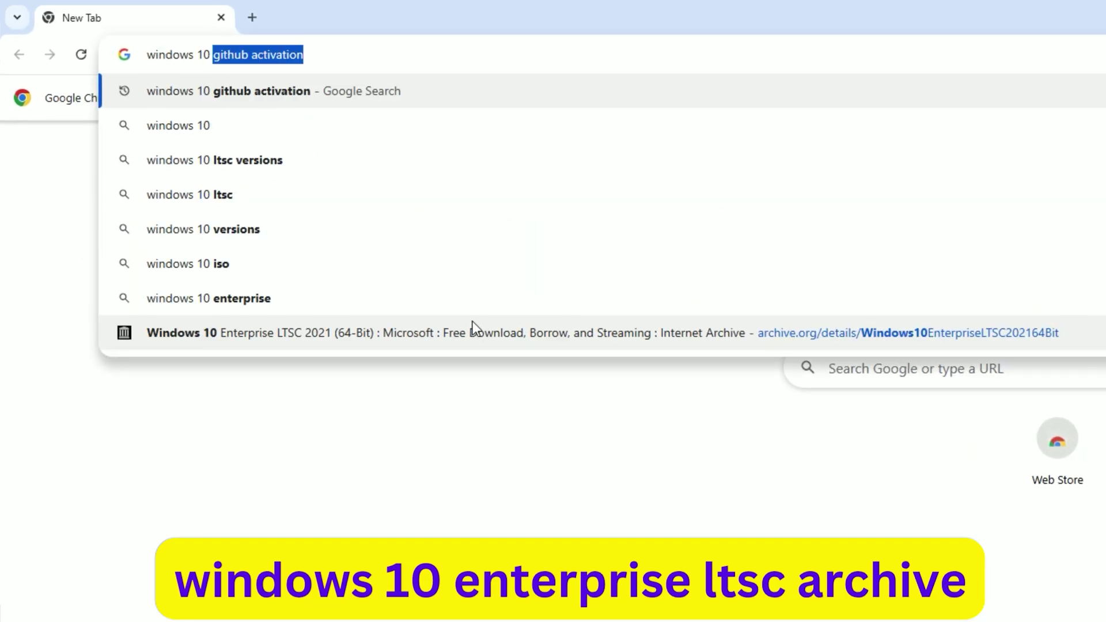
{"action": "type", "text": "enterprise"}
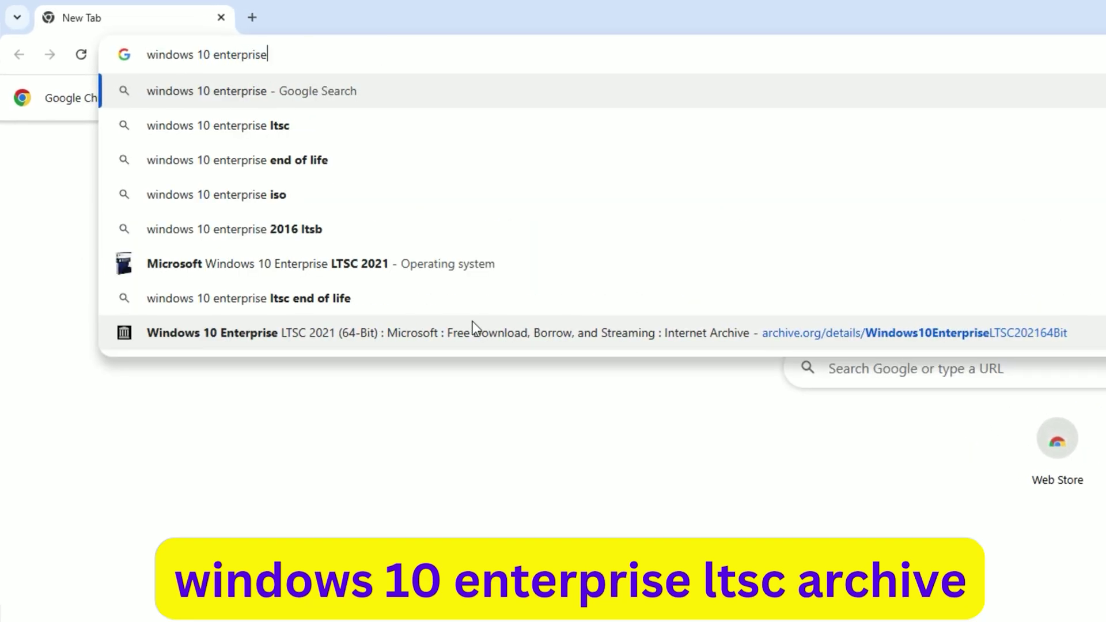
{"action": "type", "text": " ltsc ar"}
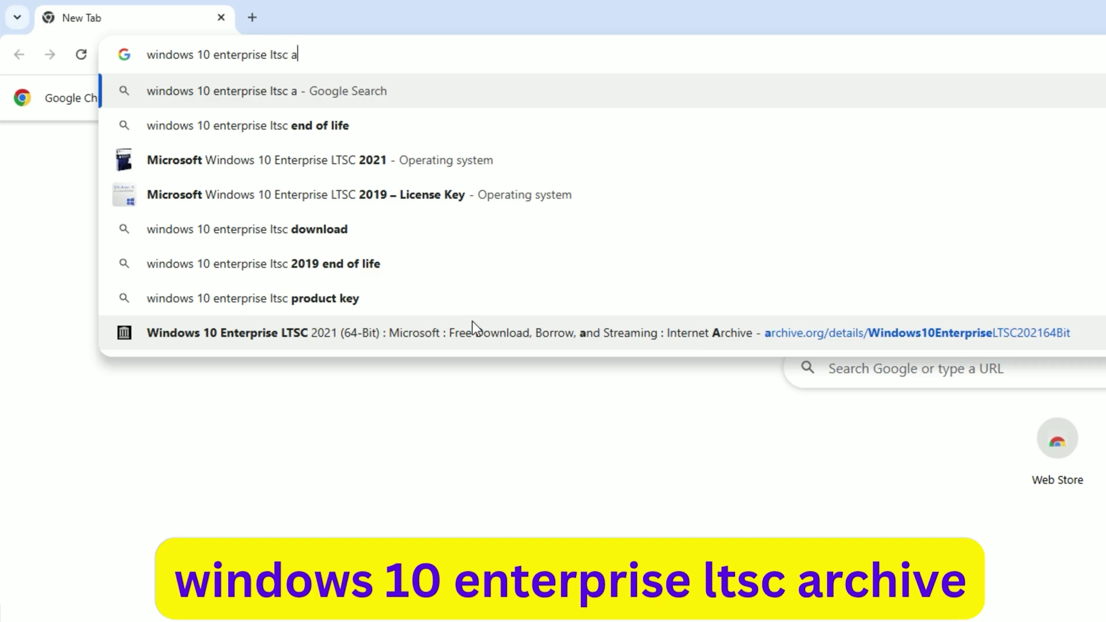
{"action": "type", "text": "chive"}
{"action": "key", "text": "Return"}
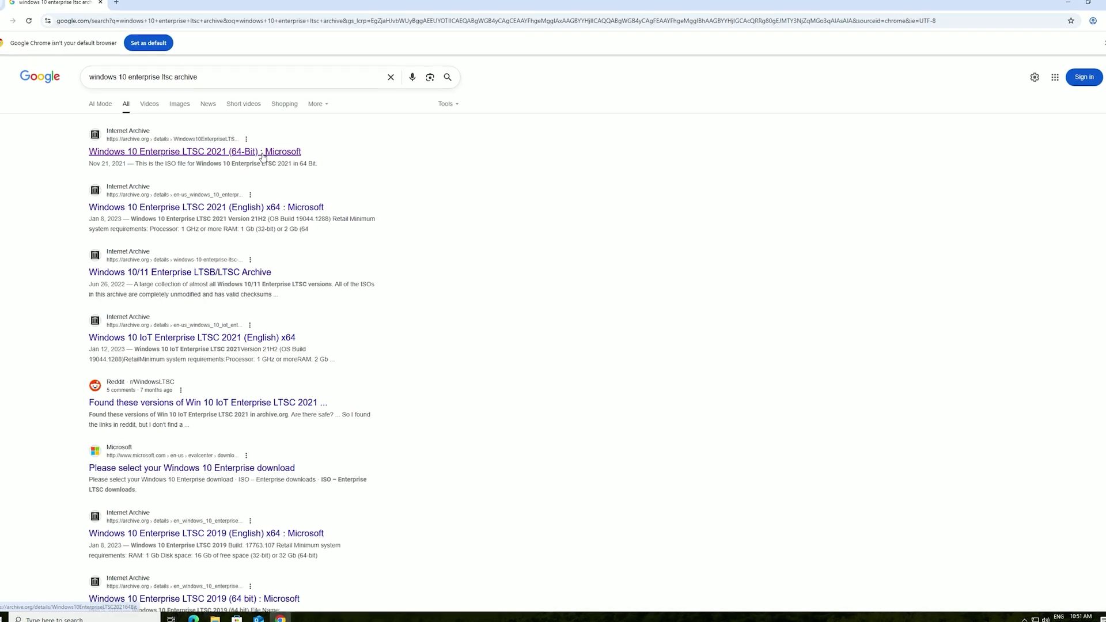
Open the archive.org Windows 10 Enterprise LTSC 2021 (64-Bit) page and download the 4.6G ISO image.
{"action": "left_click", "coordinate": [262, 153]}
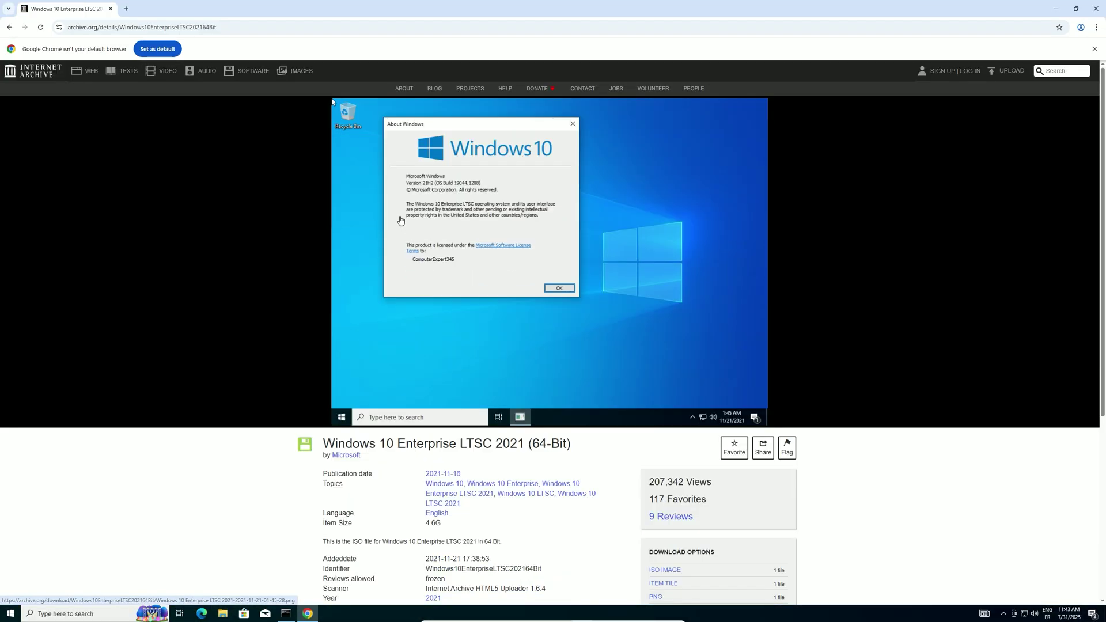
{"action": "scroll", "coordinate": [400, 220], "scroll_direction": "down", "scroll_amount": 5}
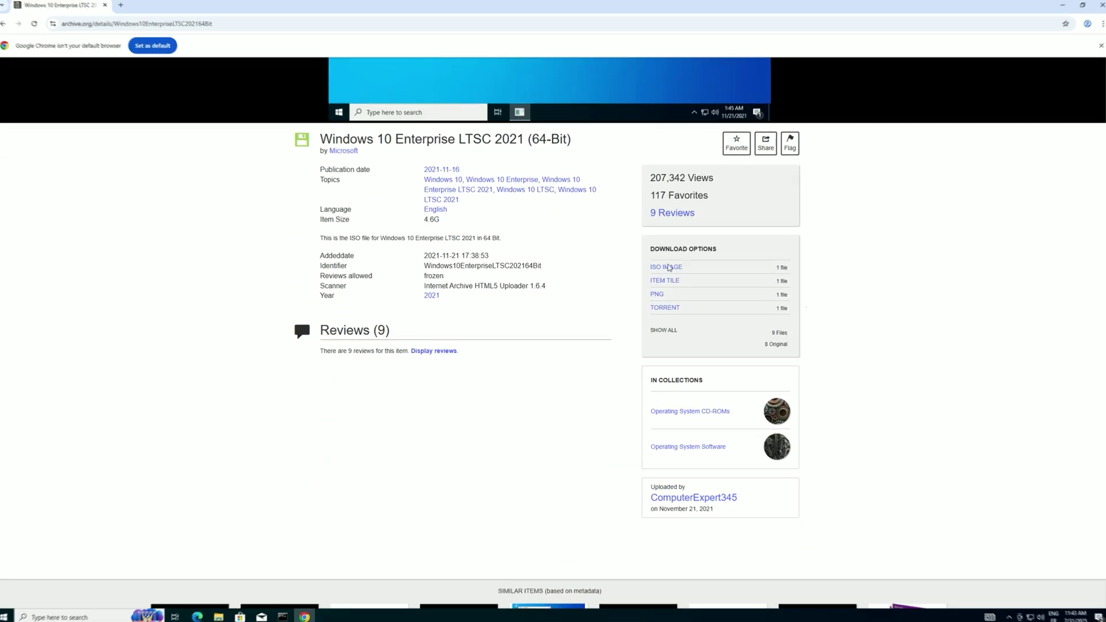
{"action": "mouse_move", "coordinate": [673, 270]}
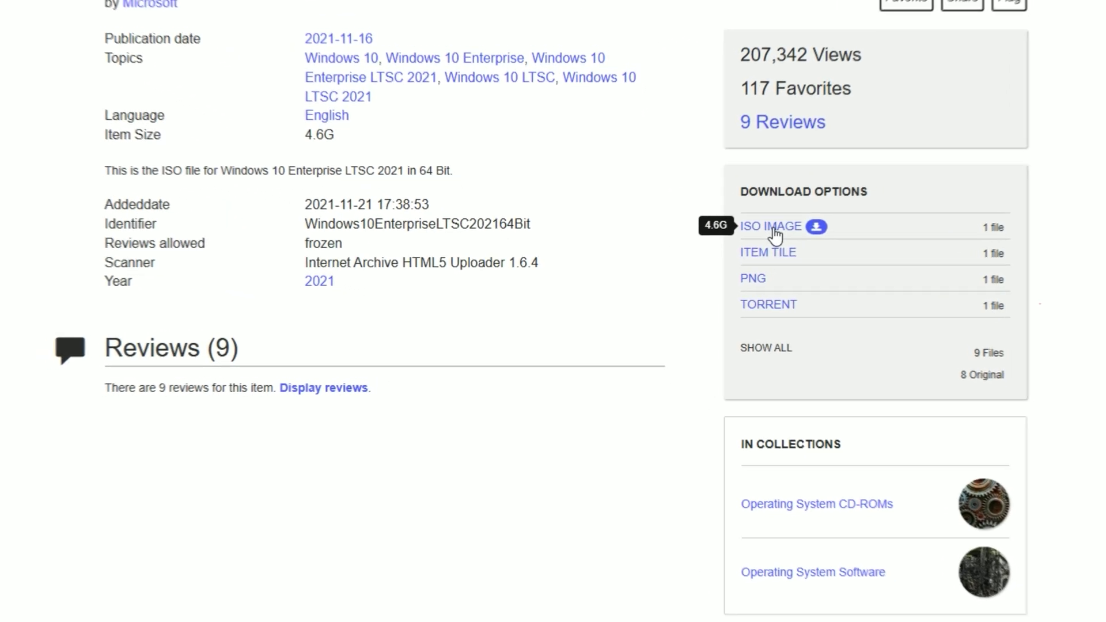
{"action": "left_click", "coordinate": [772, 228]}
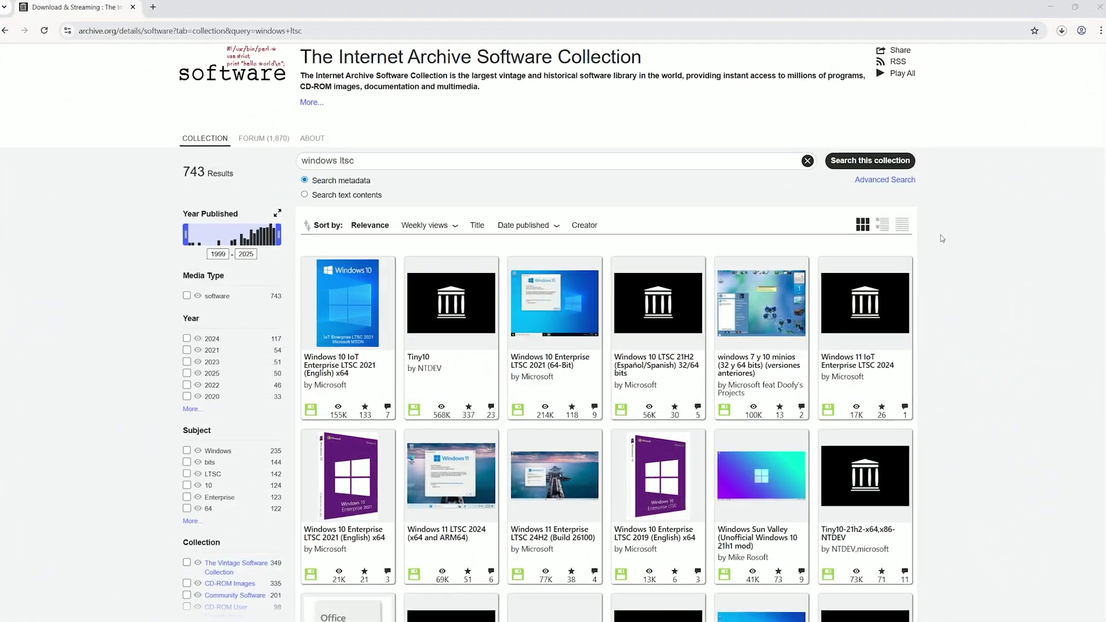
{"action": "scroll", "coordinate": [943, 239], "scroll_direction": "down", "scroll_amount": 2}
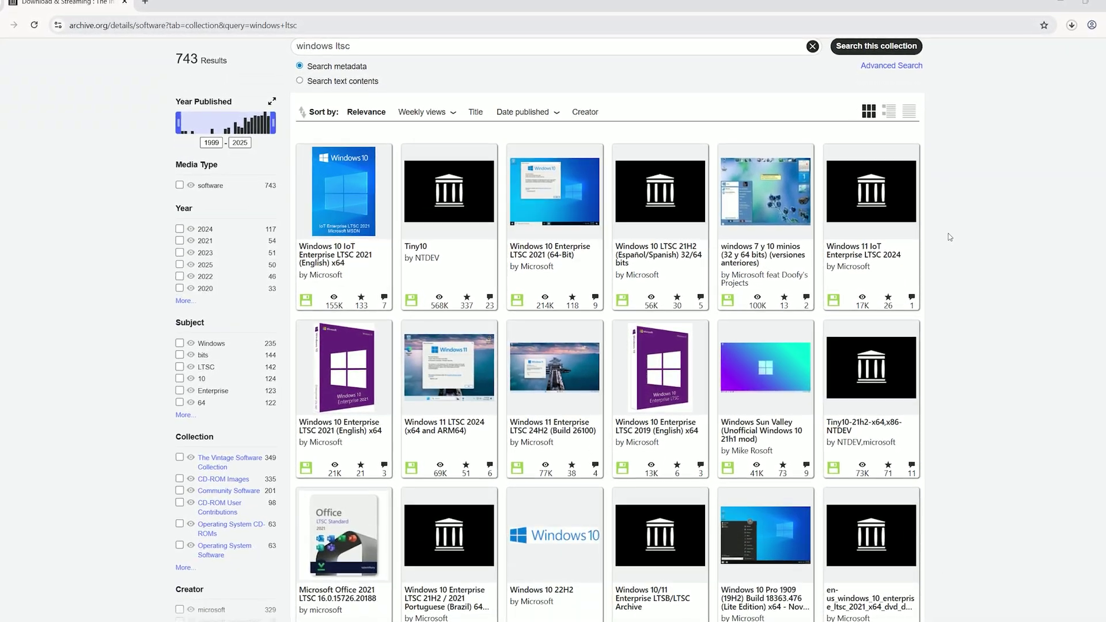
{"action": "scroll", "coordinate": [951, 235], "scroll_direction": "down", "scroll_amount": 1}
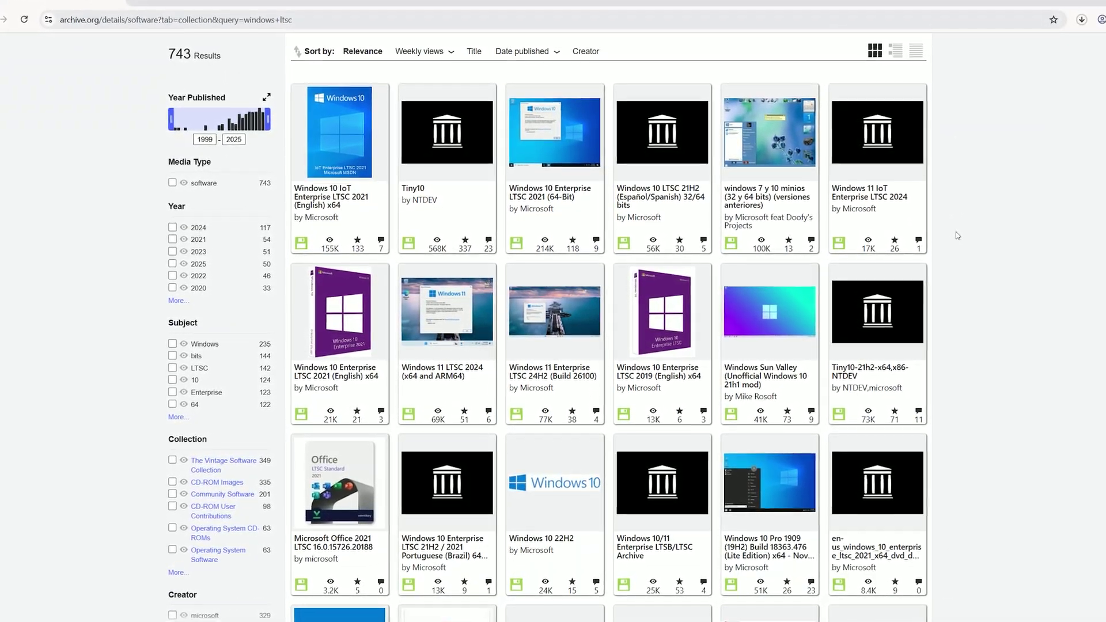
{"action": "scroll", "coordinate": [959, 233], "scroll_direction": "down", "scroll_amount": 2}
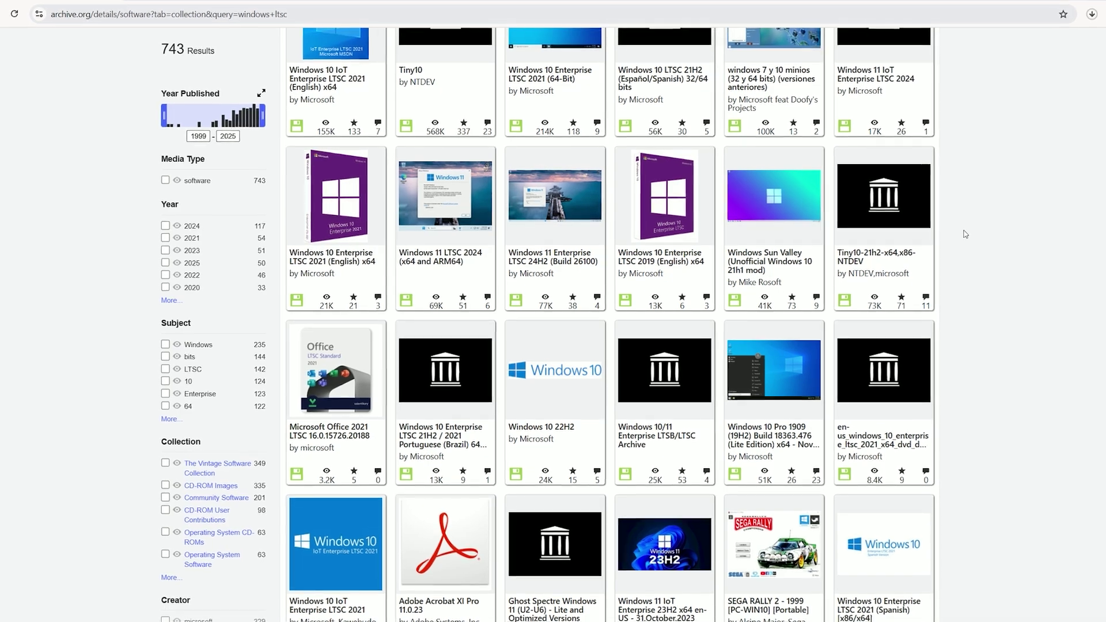
{"action": "scroll", "coordinate": [965, 234], "scroll_direction": "down", "scroll_amount": 3}
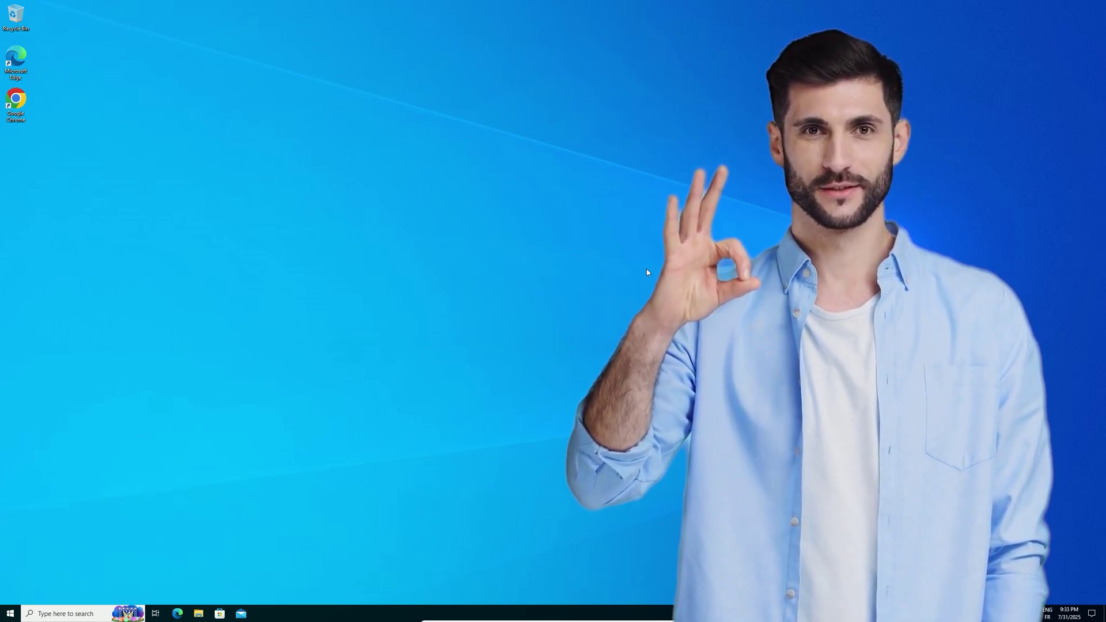
Launch regedit and go to HKEY_LOCAL_MACHINE\SOFTWARE\Microsoft\Windows NT\CurrentVersion.
{"action": "key", "text": "super+r"}
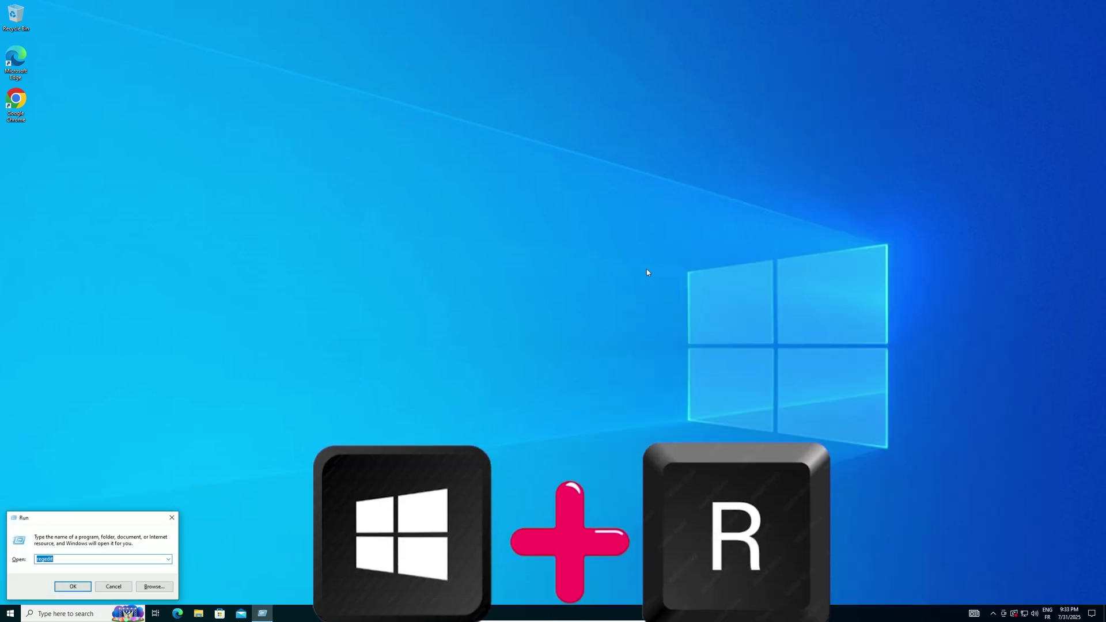
{"action": "type", "text": "regedit"}
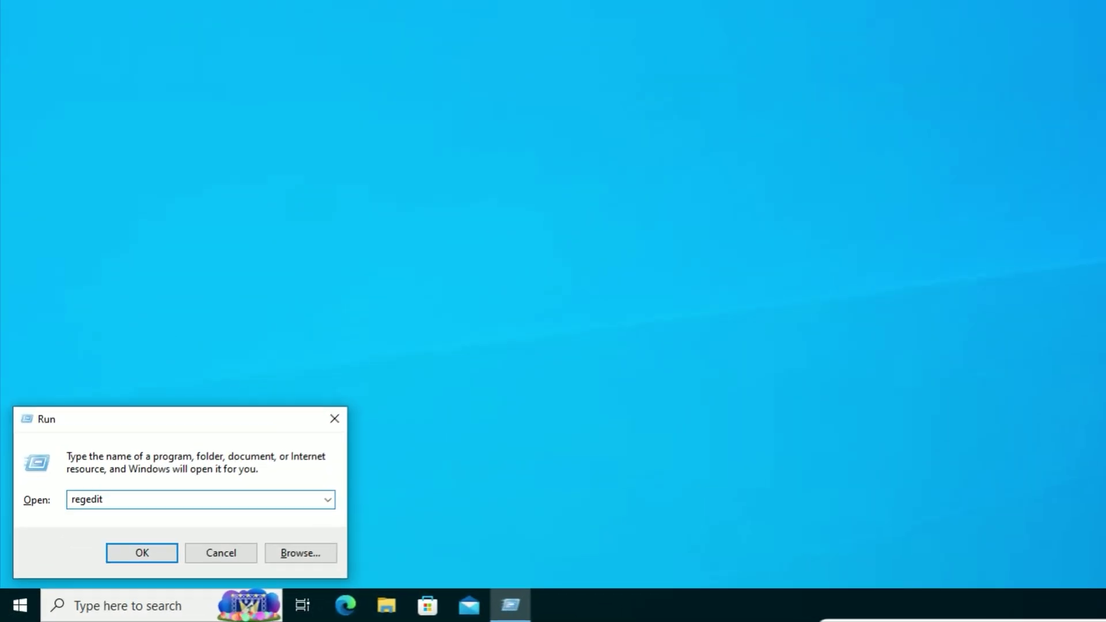
{"action": "key", "text": "Return"}
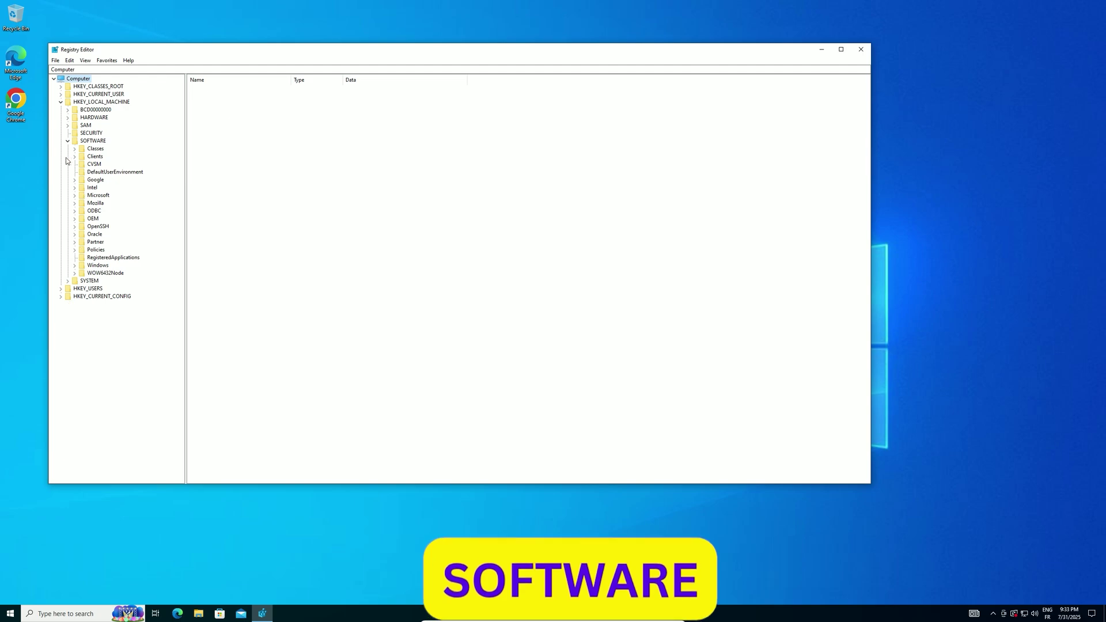
{"action": "left_click", "coordinate": [74, 195]}
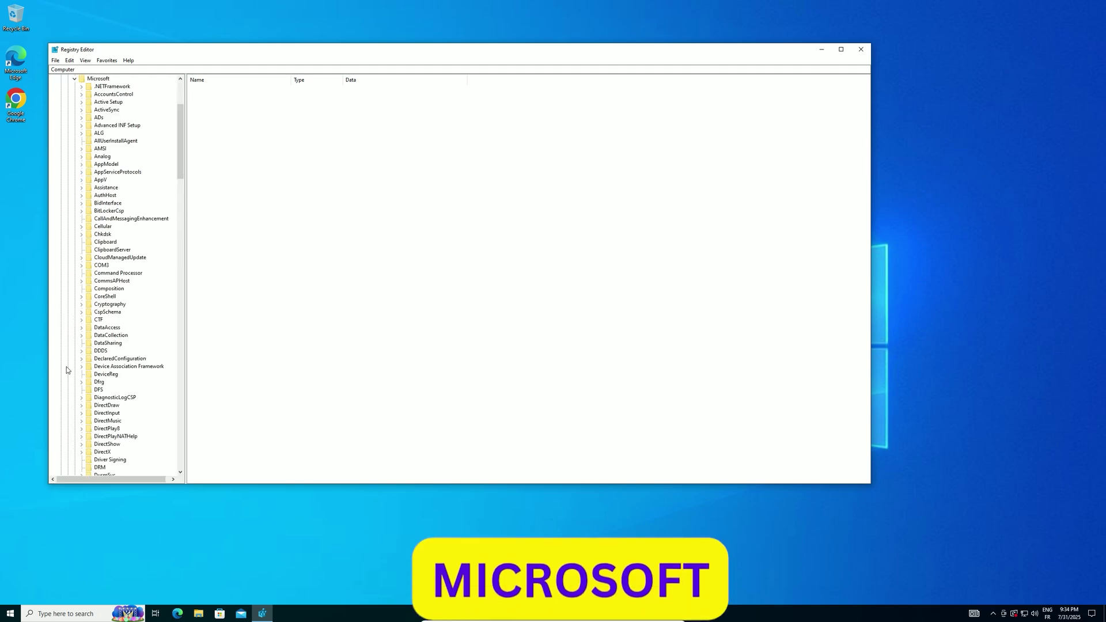
{"action": "left_click_drag", "start_coordinate": [178, 155], "coordinate": [179, 433]}
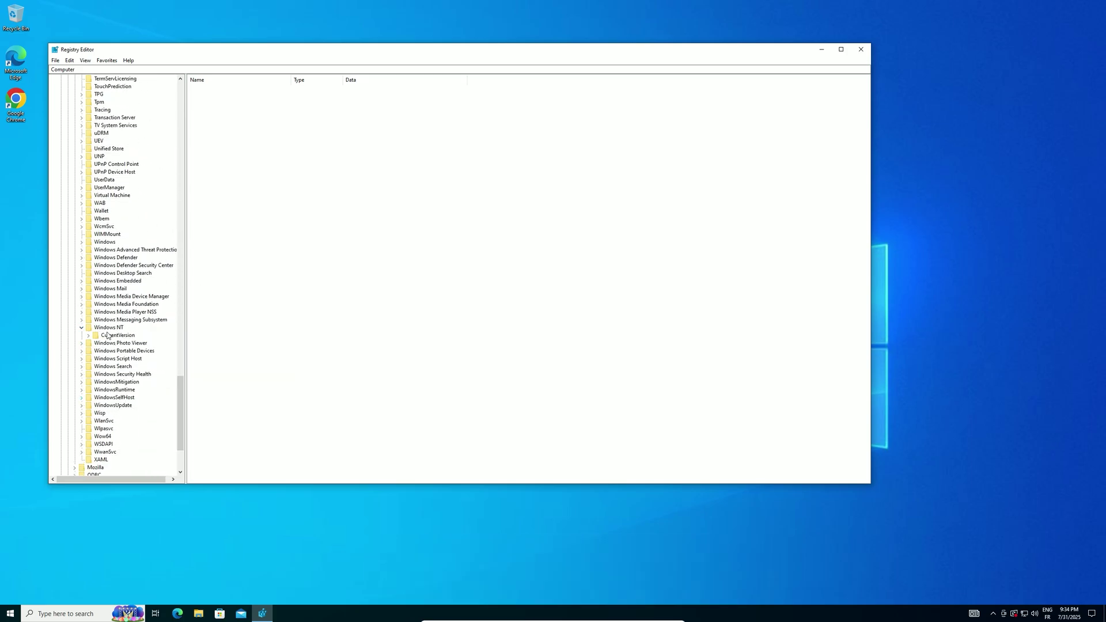
{"action": "left_click", "coordinate": [115, 336]}
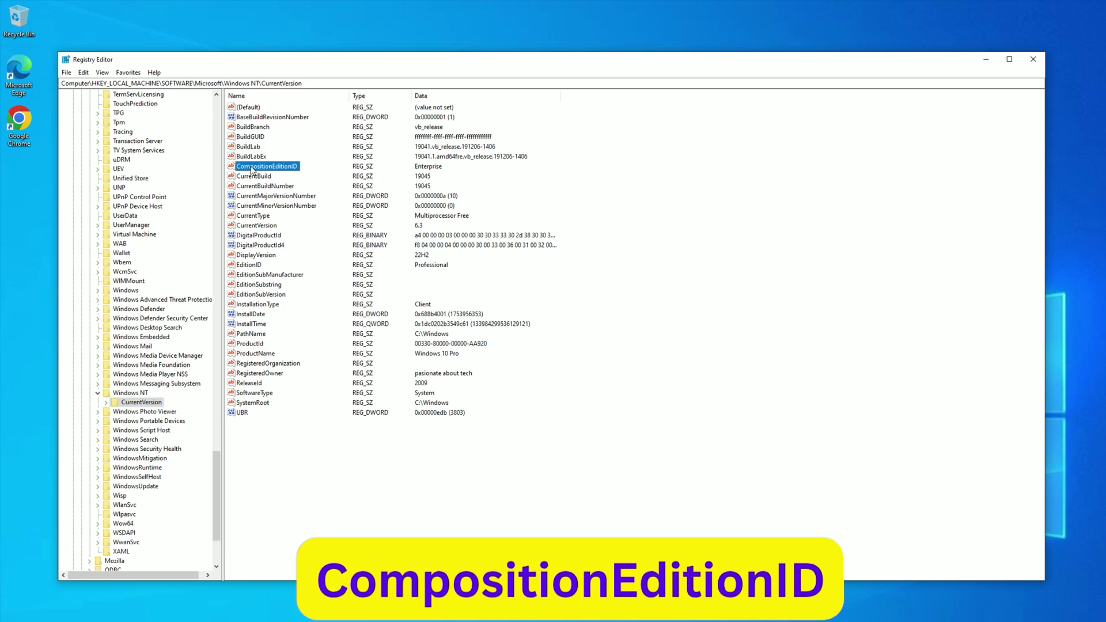
Set CompositionEditionID to EnterpriseS, and CurrentBuild and CurrentBuildNumber to 19044.
{"action": "double_click", "coordinate": [252, 167]}
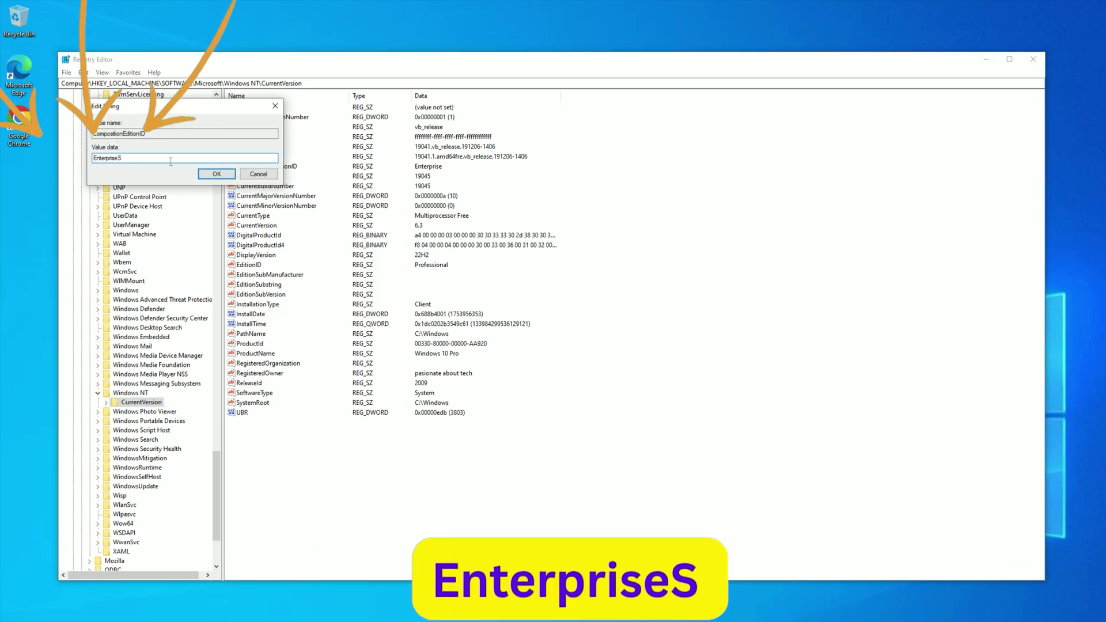
{"action": "left_click", "coordinate": [216, 174]}
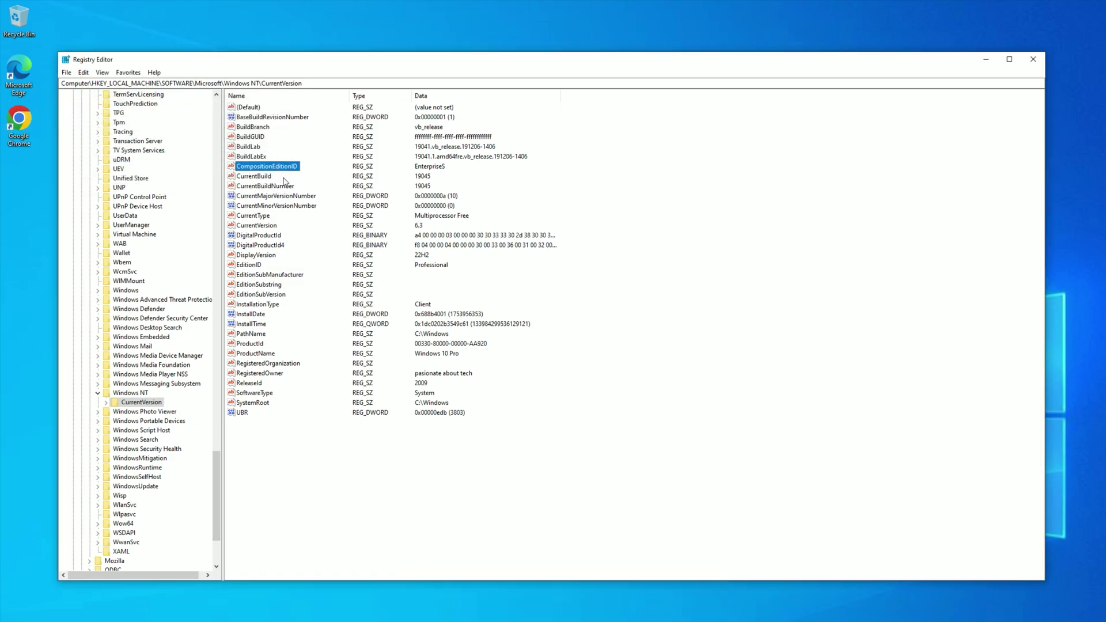
{"action": "double_click", "coordinate": [245, 177]}
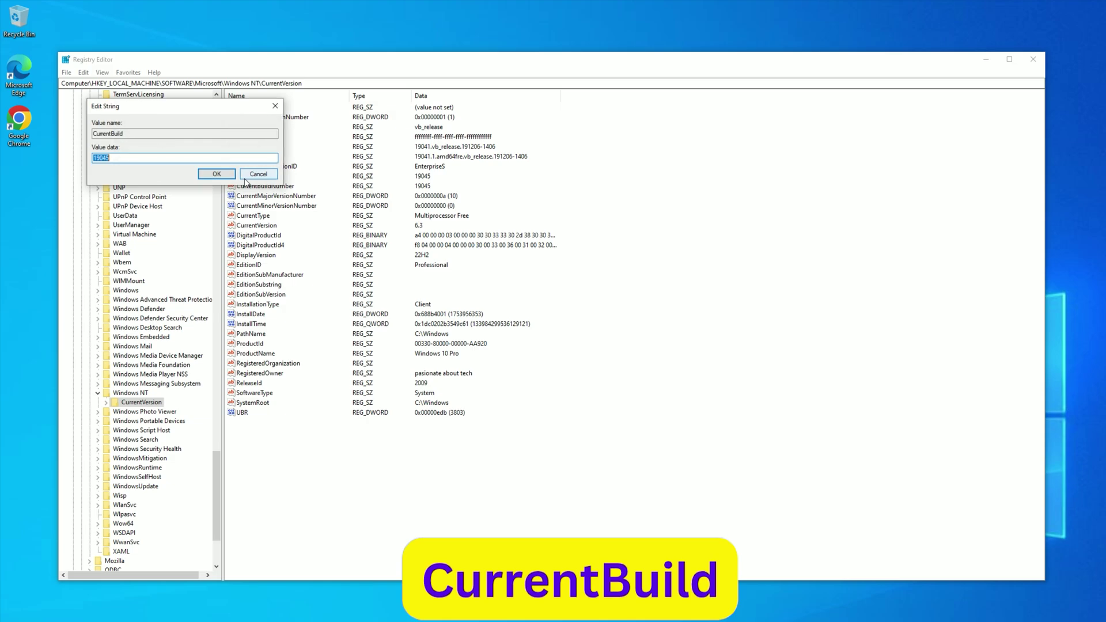
{"action": "key", "text": "End"}
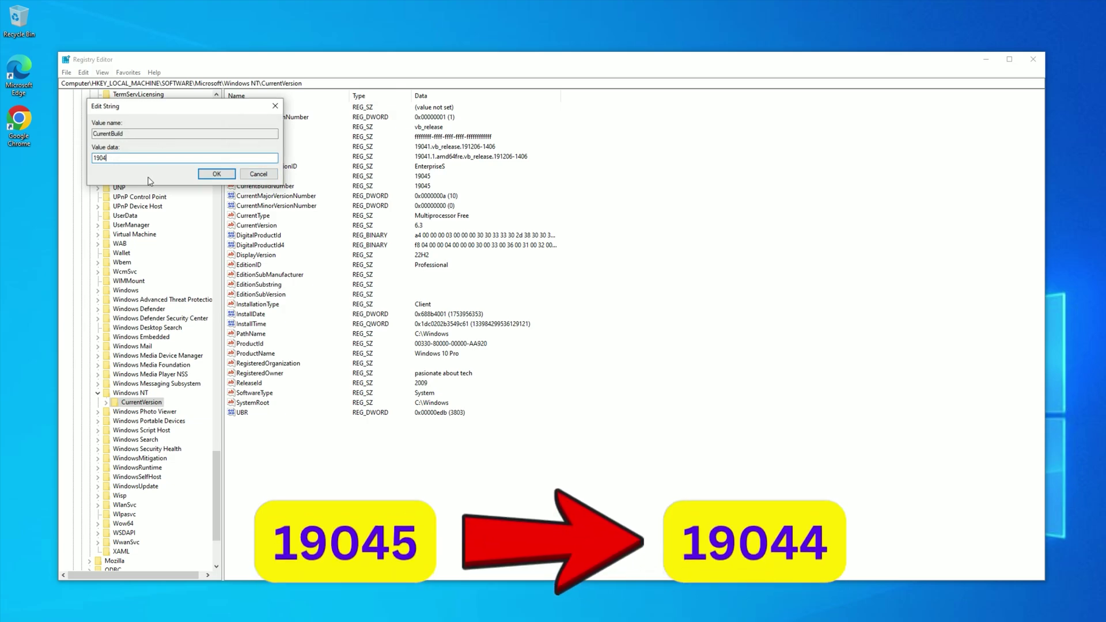
{"action": "left_click", "coordinate": [214, 175]}
{"action": "double_click", "coordinate": [259, 187]}
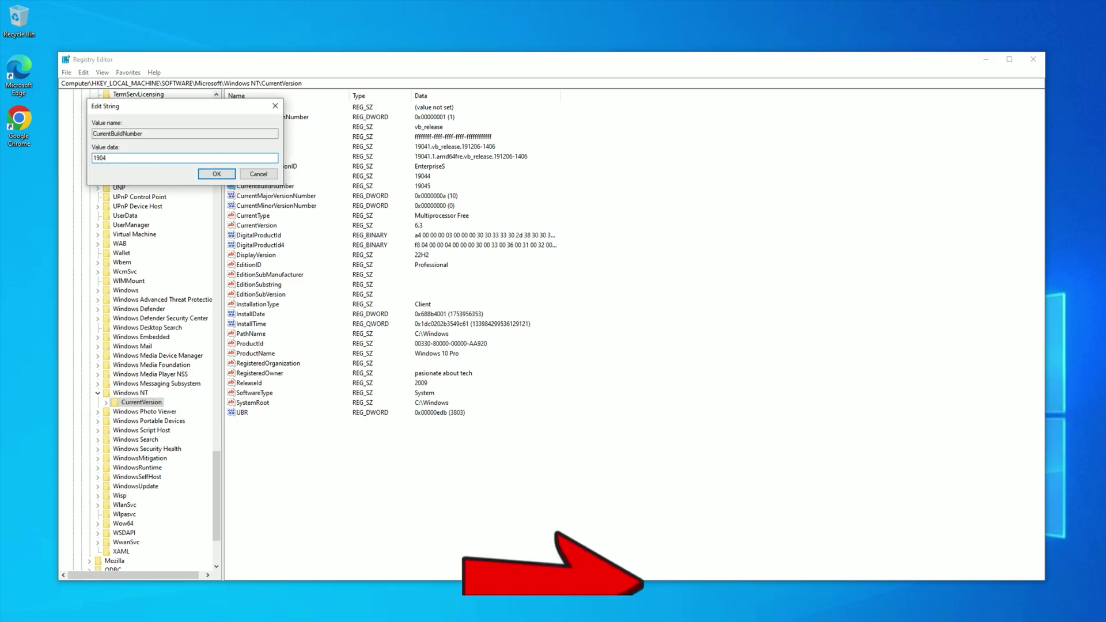
{"action": "type", "text": "19044"}
{"action": "left_click", "coordinate": [217, 175]}
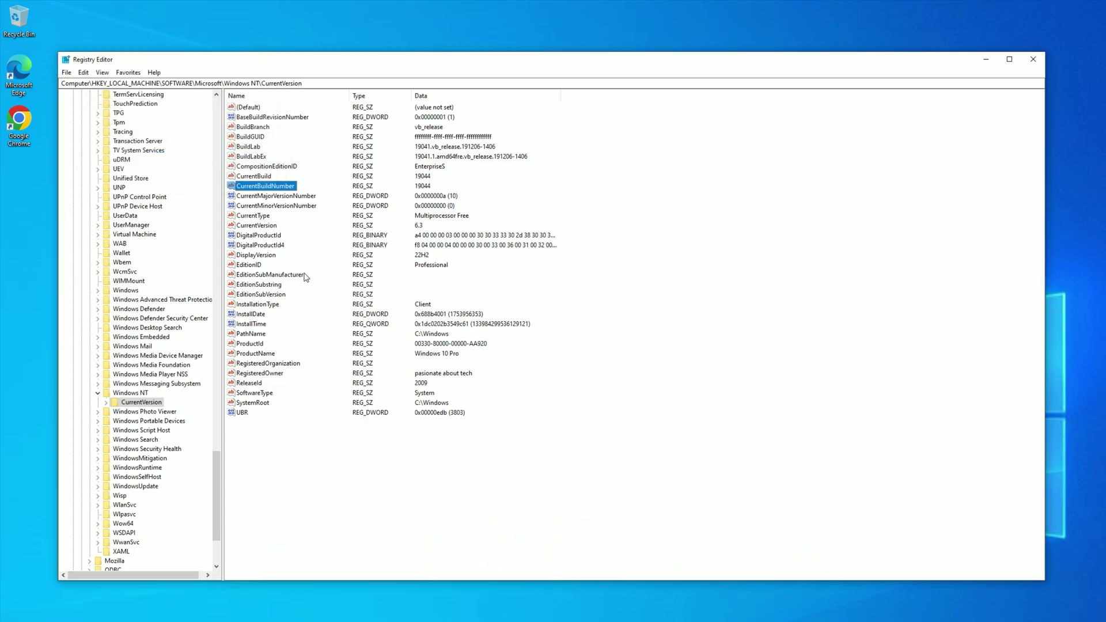
Set DisplayVersion to 21H2 and EditionID to EnterpriseS.
{"action": "double_click", "coordinate": [250, 257]}
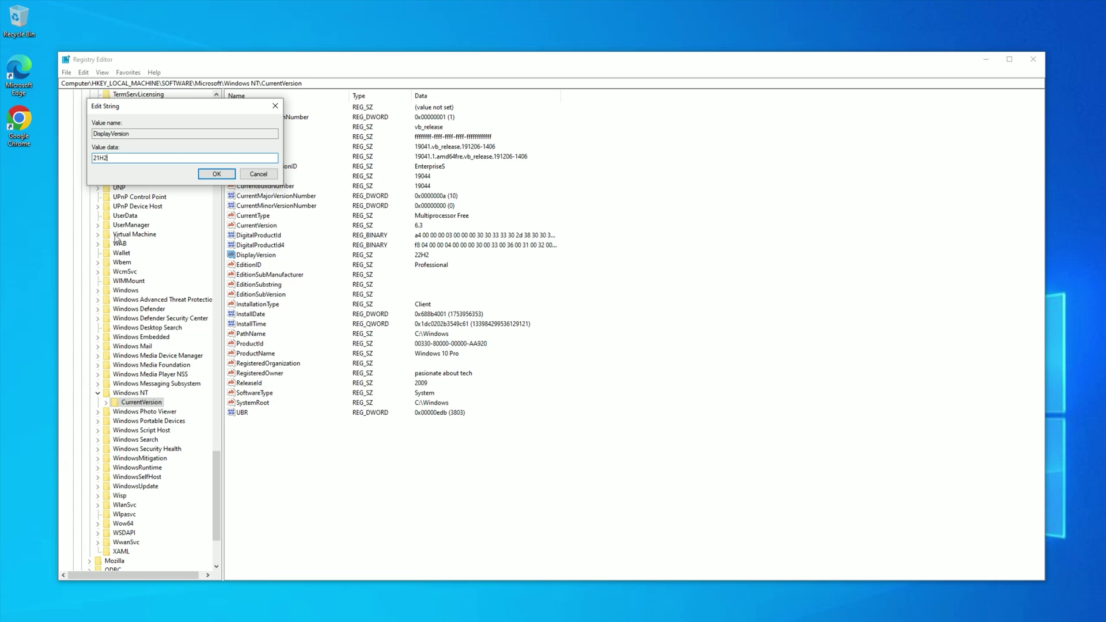
{"action": "left_click", "coordinate": [216, 175]}
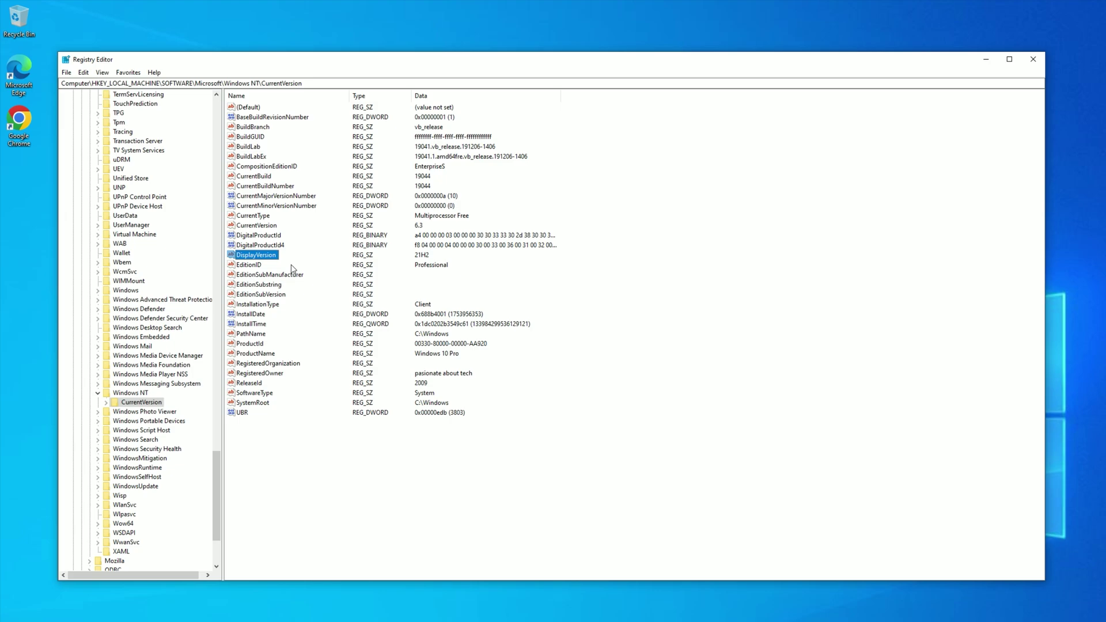
{"action": "double_click", "coordinate": [249, 265]}
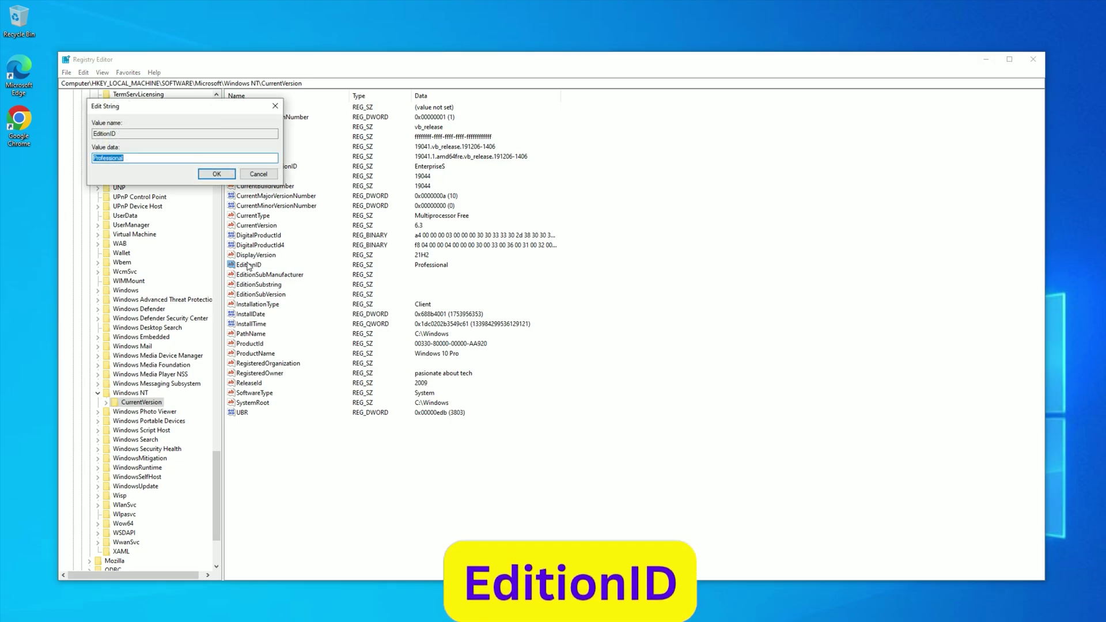
{"action": "type", "text": "EnterpriseS"}
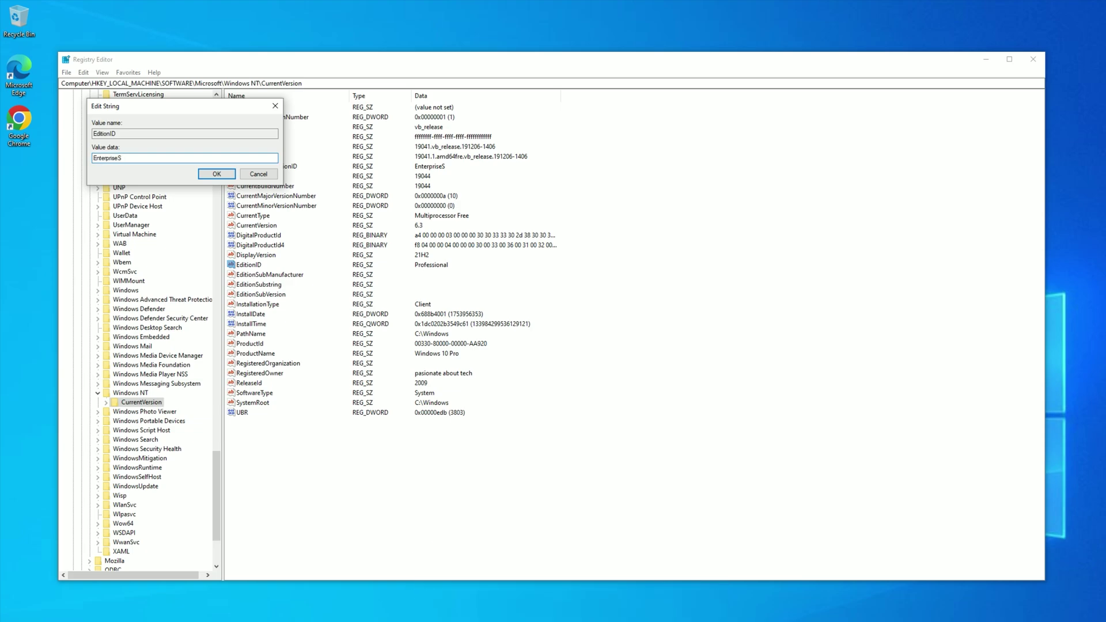
{"action": "left_click", "coordinate": [226, 173]}
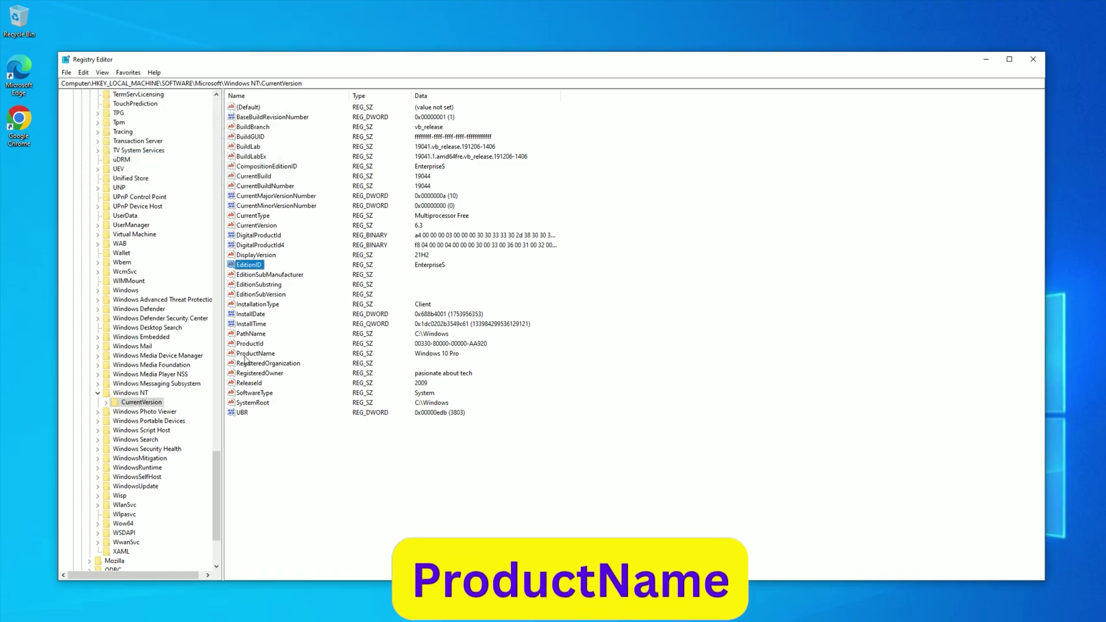
Set ProductName to 'Windows 10 Enterprise LTSC 2021' and ReleaseId to 21H2.
{"action": "double_click", "coordinate": [246, 355]}
{"action": "type", "text": "Windows 10 Enterprise LTSC 2021"}
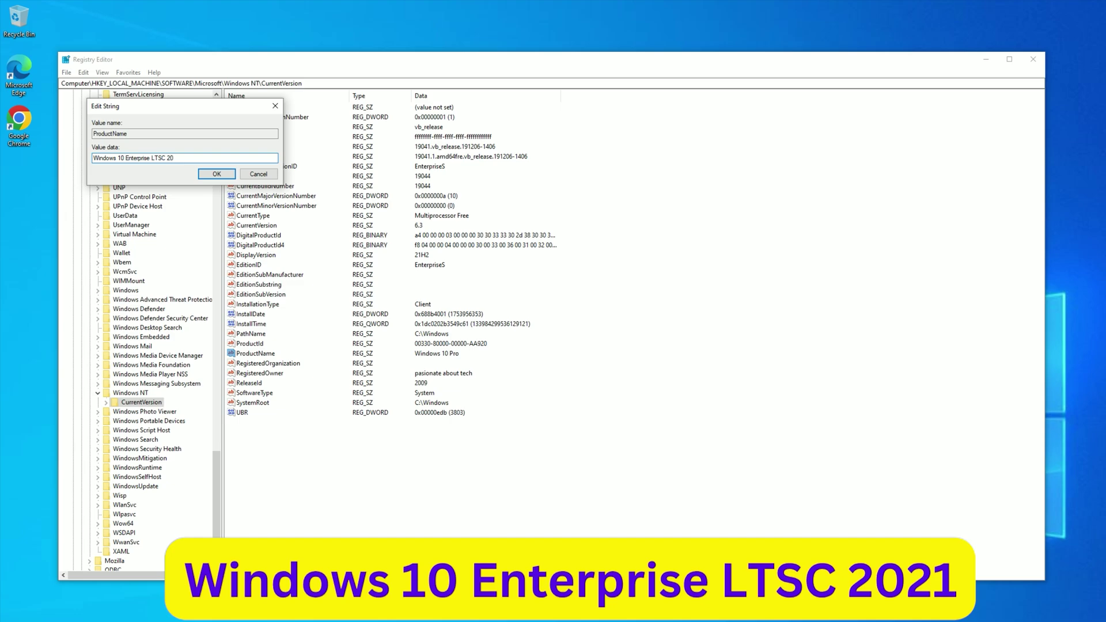
{"action": "left_click", "coordinate": [220, 177]}
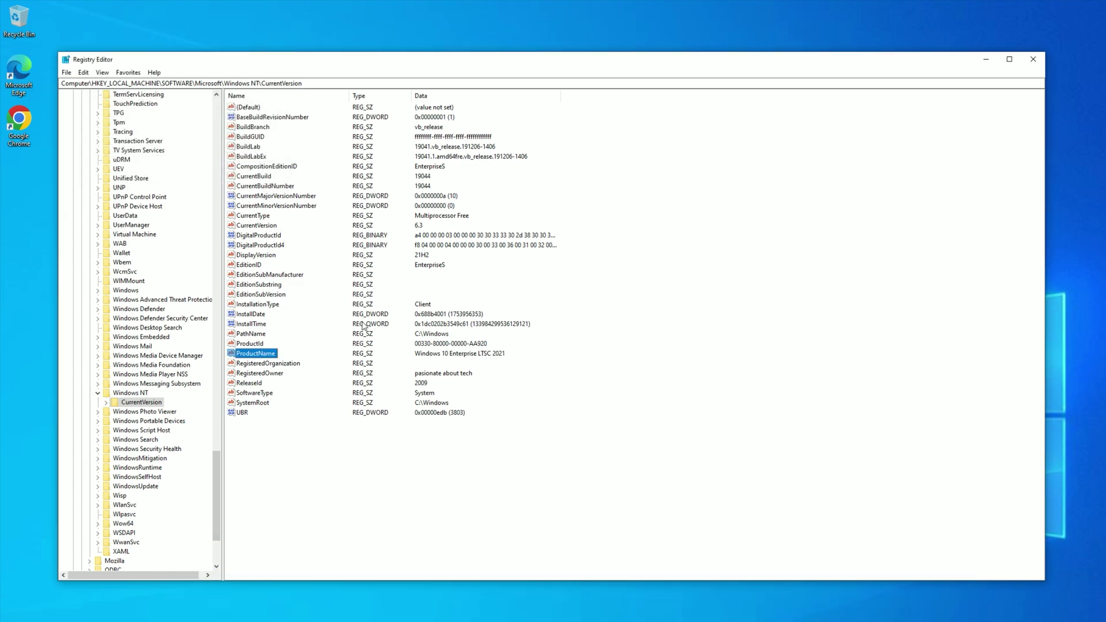
{"action": "double_click", "coordinate": [248, 383]}
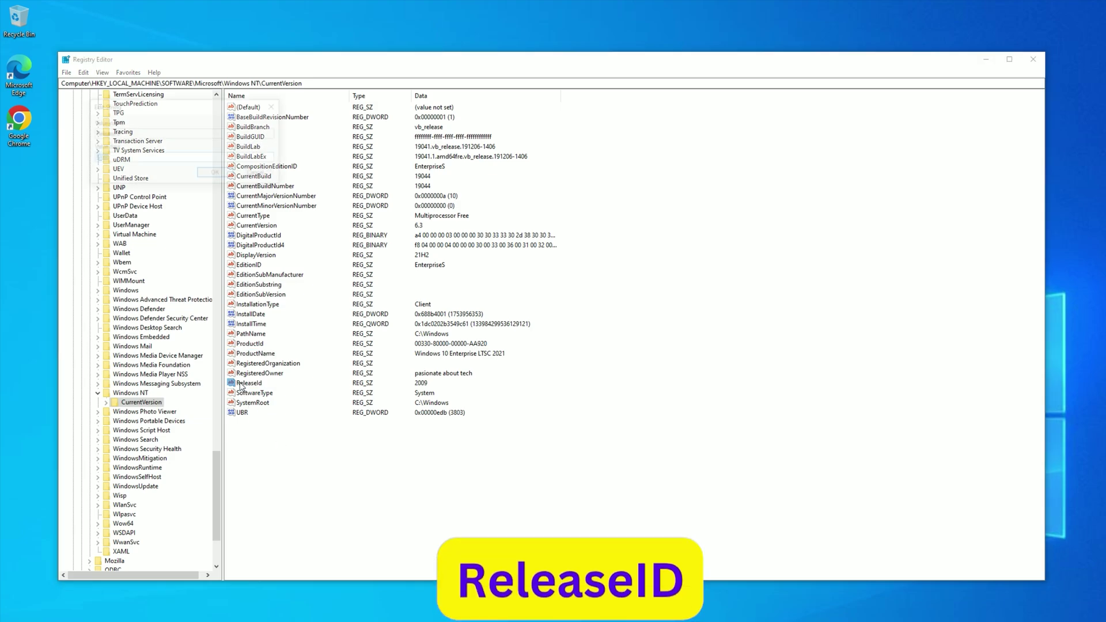
{"action": "type", "text": "21H2"}
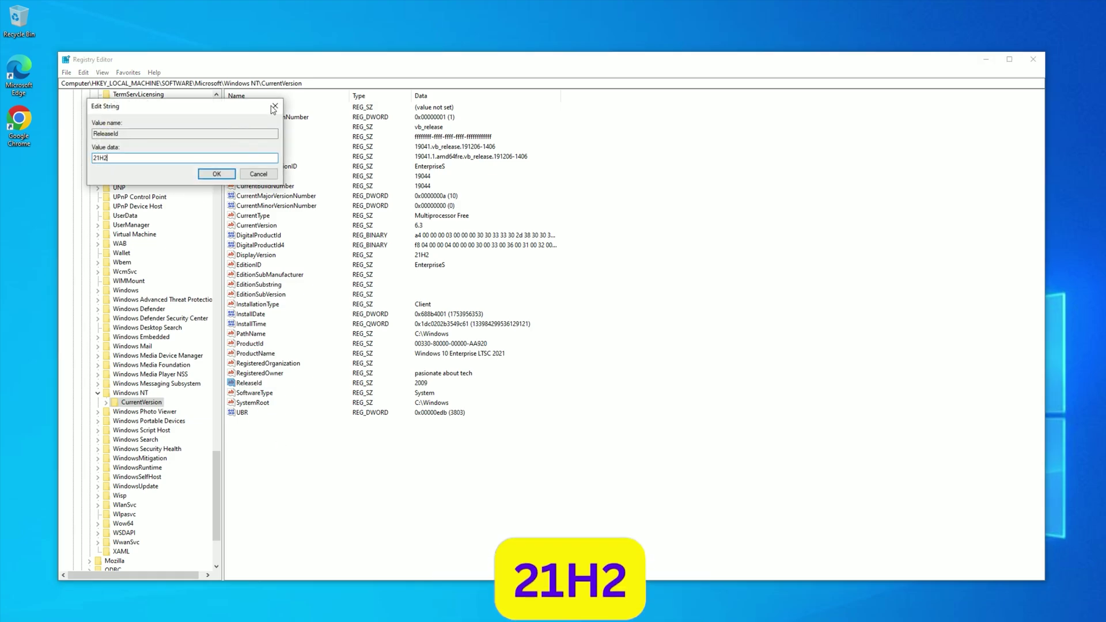
{"action": "left_click", "coordinate": [216, 174]}
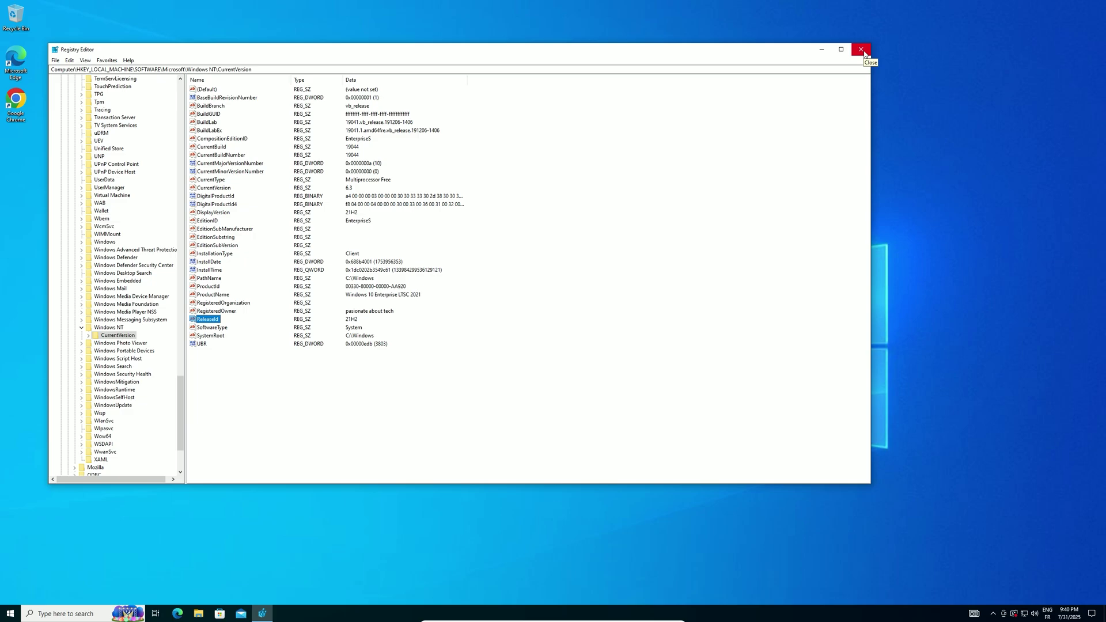
Close Registry Editor, mount the downloaded LTSC ISO as drive E:, and launch its setup.
{"action": "left_click", "coordinate": [862, 50]}
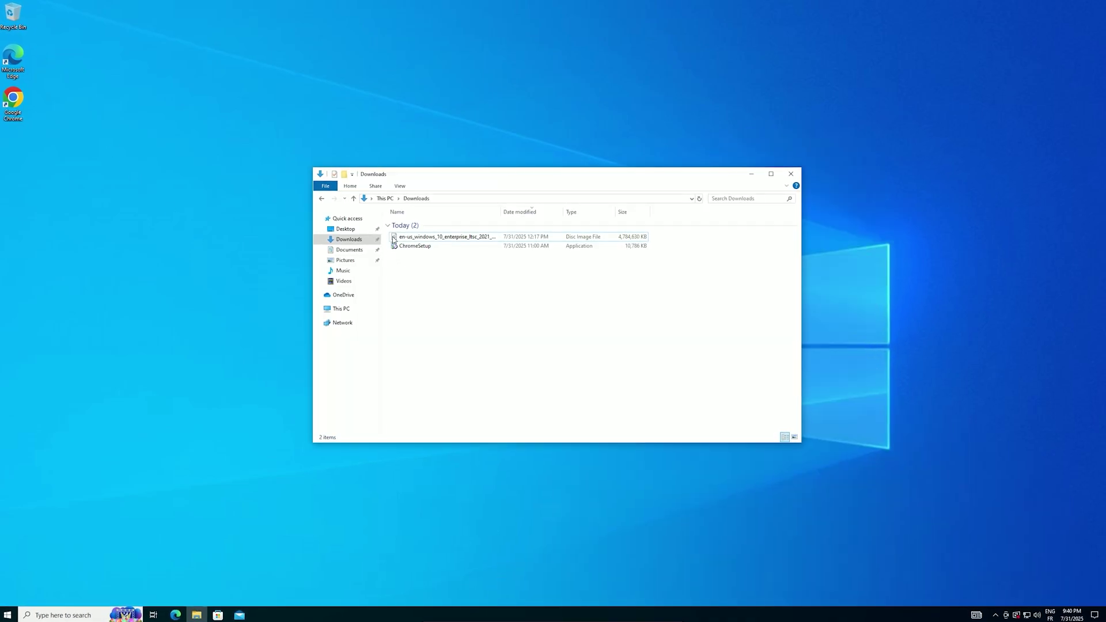
{"action": "left_click", "coordinate": [437, 236]}
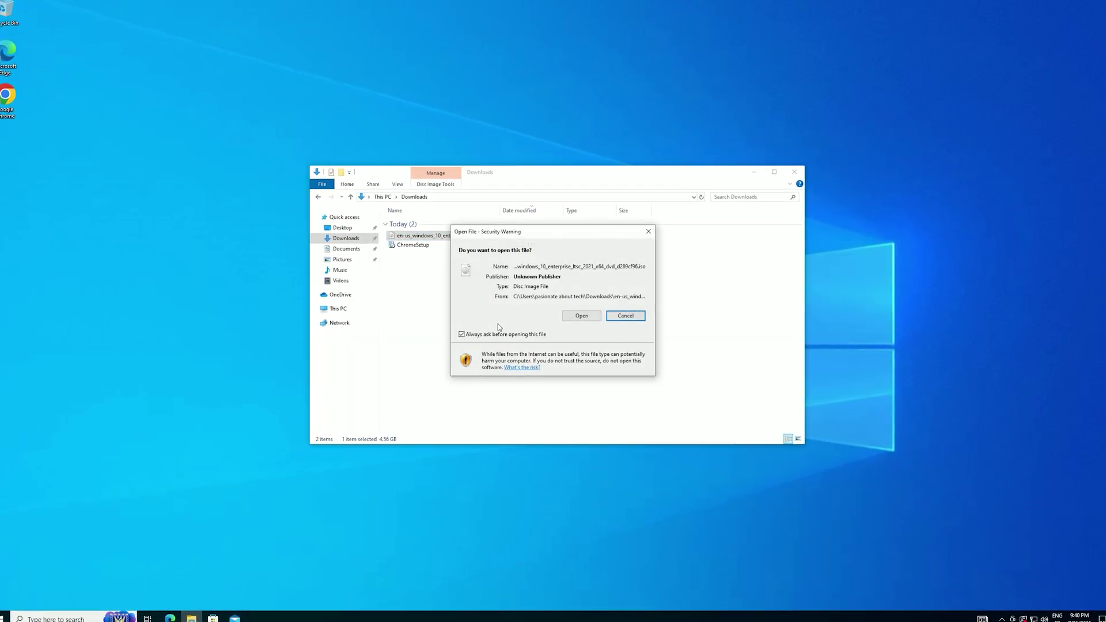
{"action": "left_click", "coordinate": [583, 316]}
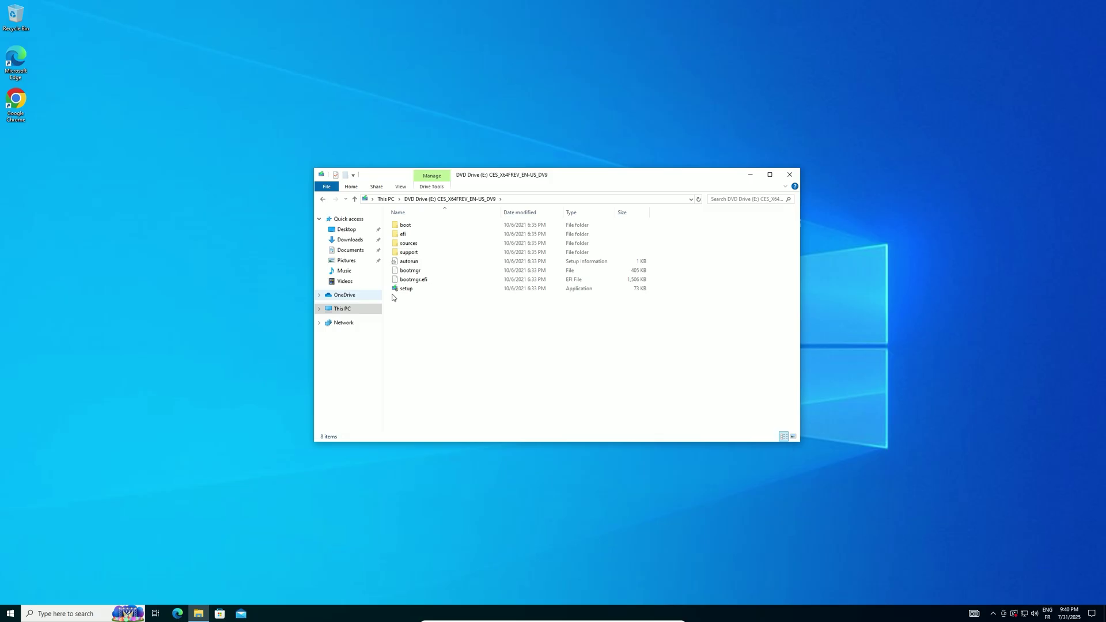
{"action": "double_click", "coordinate": [404, 289]}
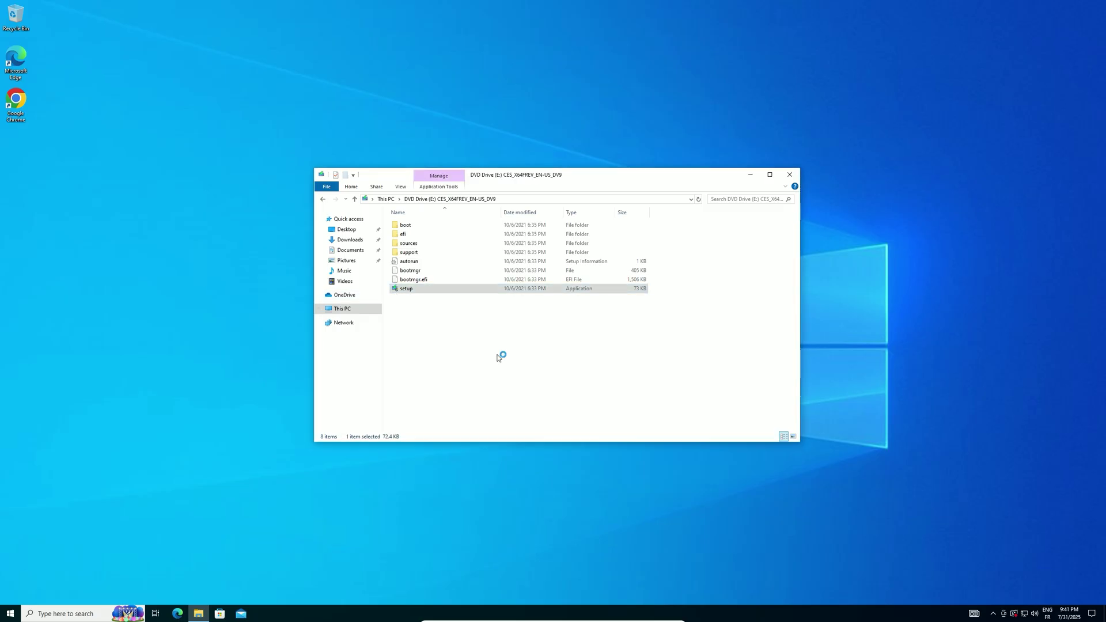
Allow setup to run and choose not to download updates now.
{"action": "left_click", "coordinate": [494, 365]}
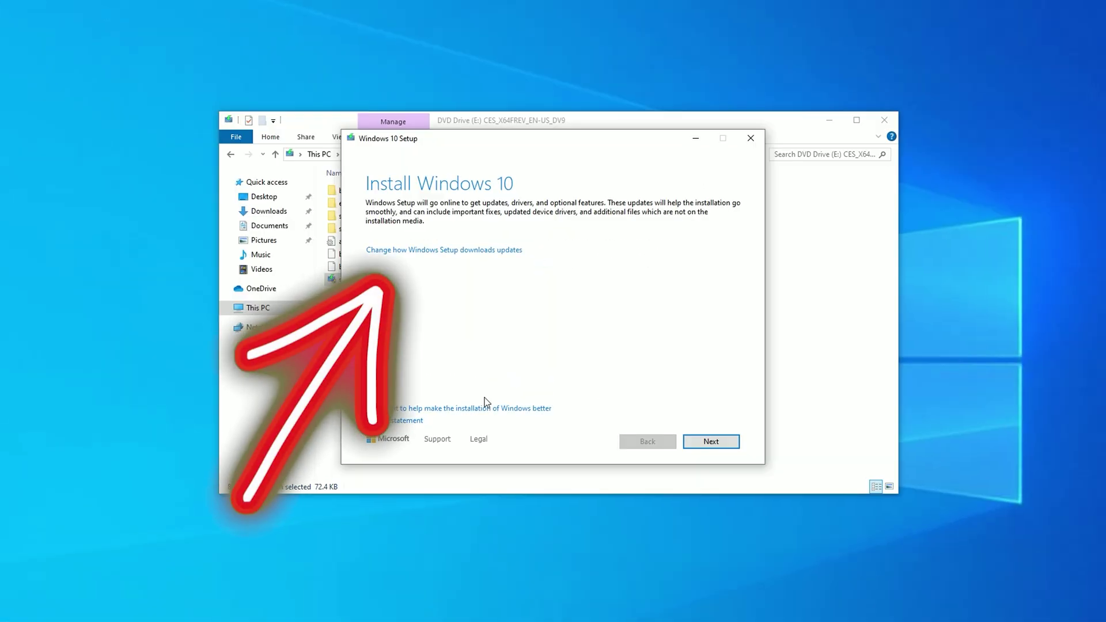
{"action": "left_click", "coordinate": [468, 252]}
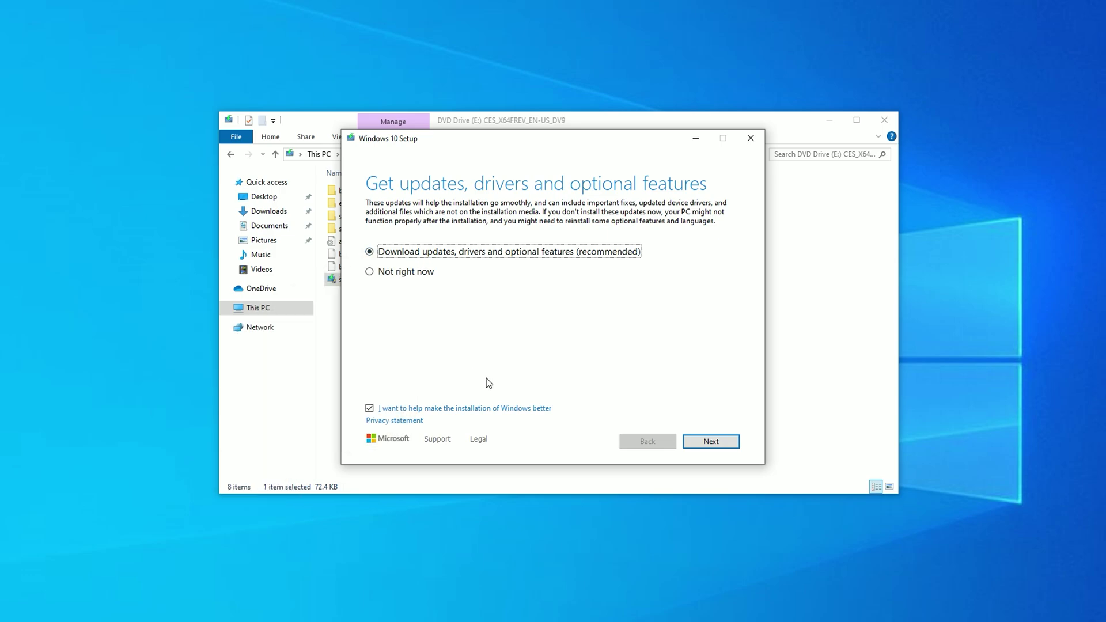
{"action": "left_click", "coordinate": [393, 272]}
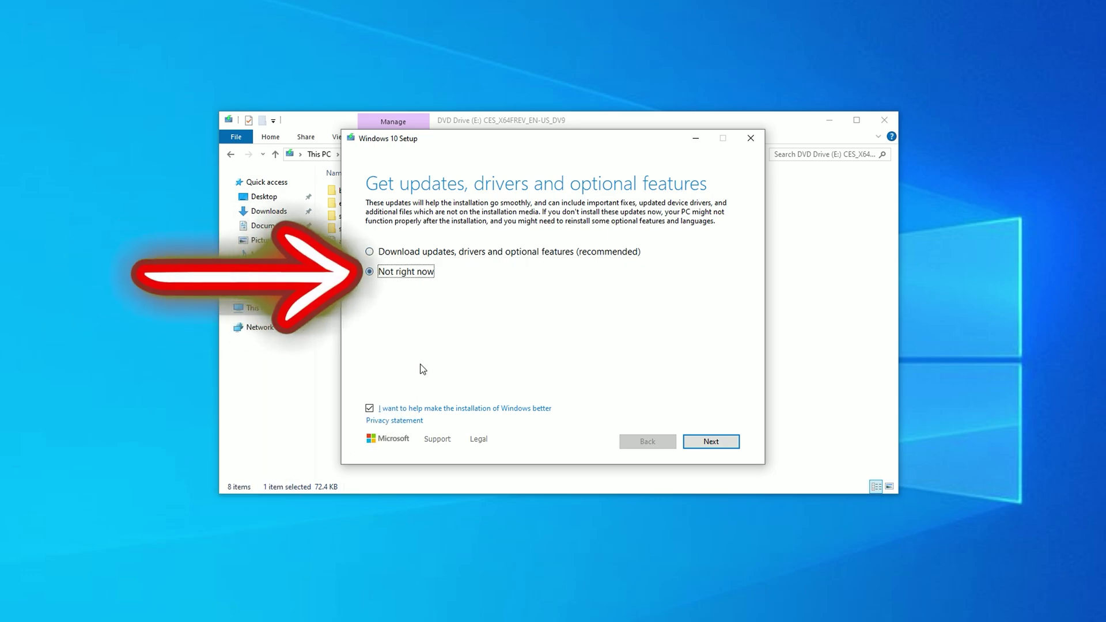
{"action": "left_click", "coordinate": [726, 445]}
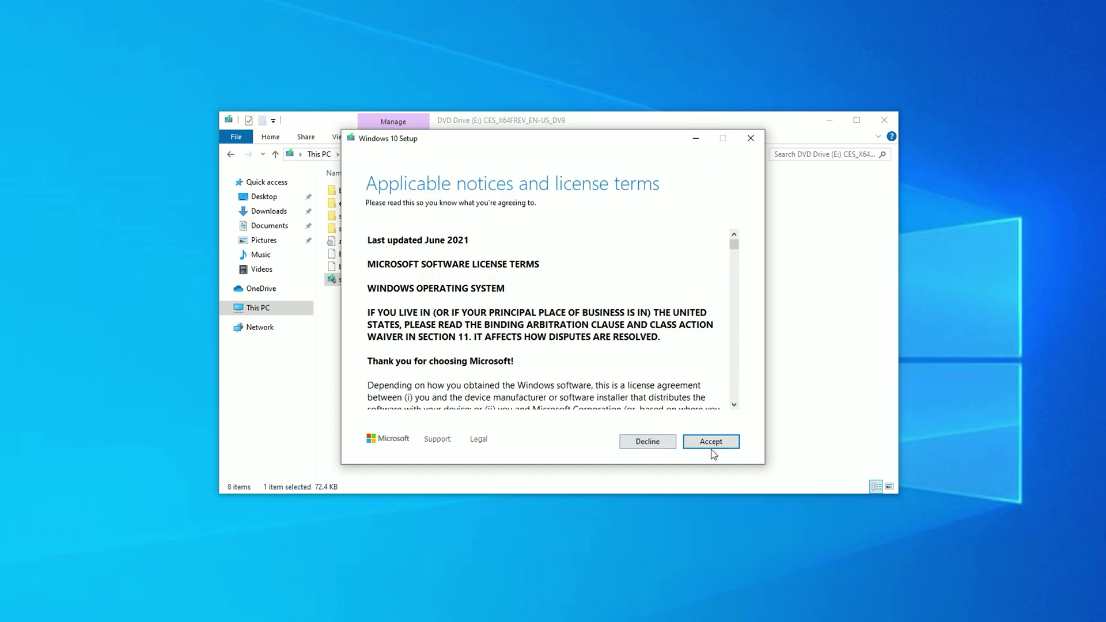
Accept the license, keep personal files and apps, and install Windows 10 Enterprise LTSC.
{"action": "left_click", "coordinate": [713, 450]}
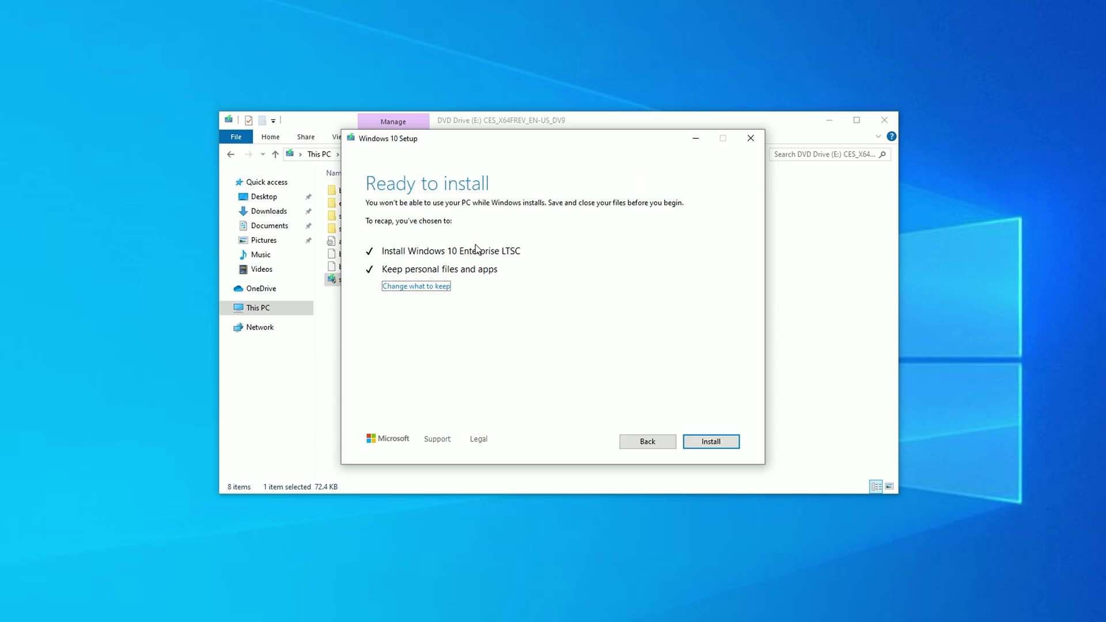
{"action": "left_click", "coordinate": [451, 287]}
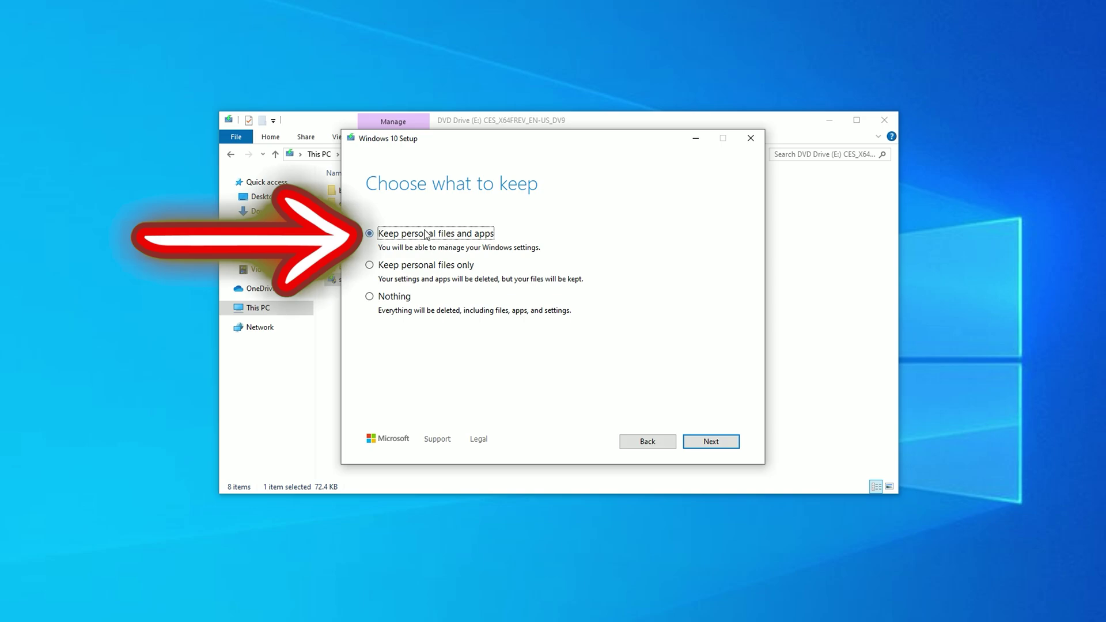
{"action": "left_click", "coordinate": [711, 442]}
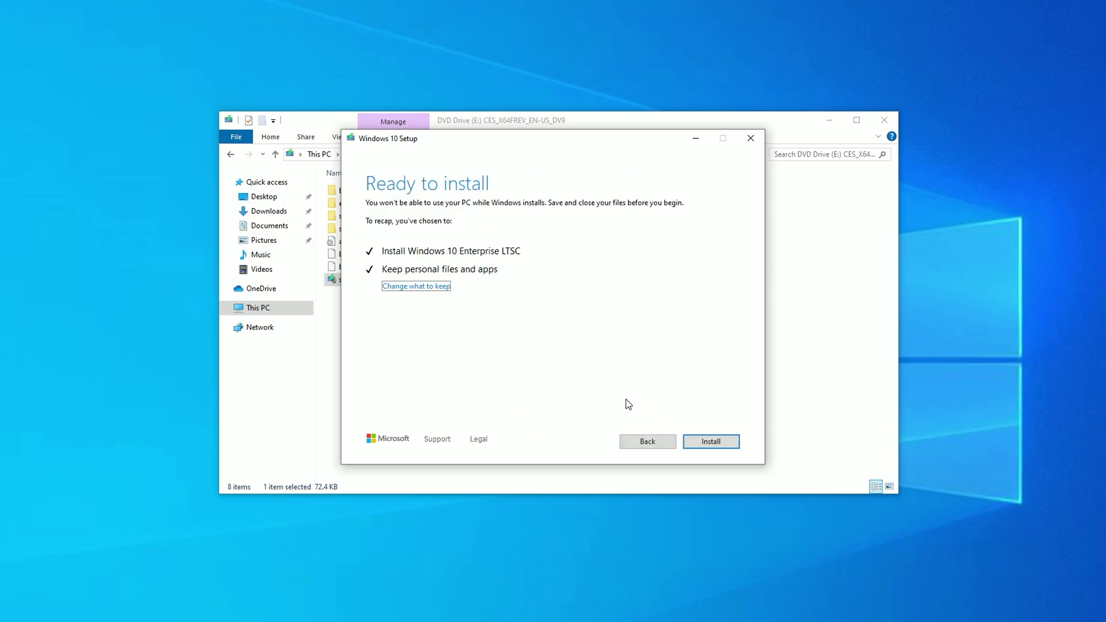
{"action": "left_click", "coordinate": [715, 442]}
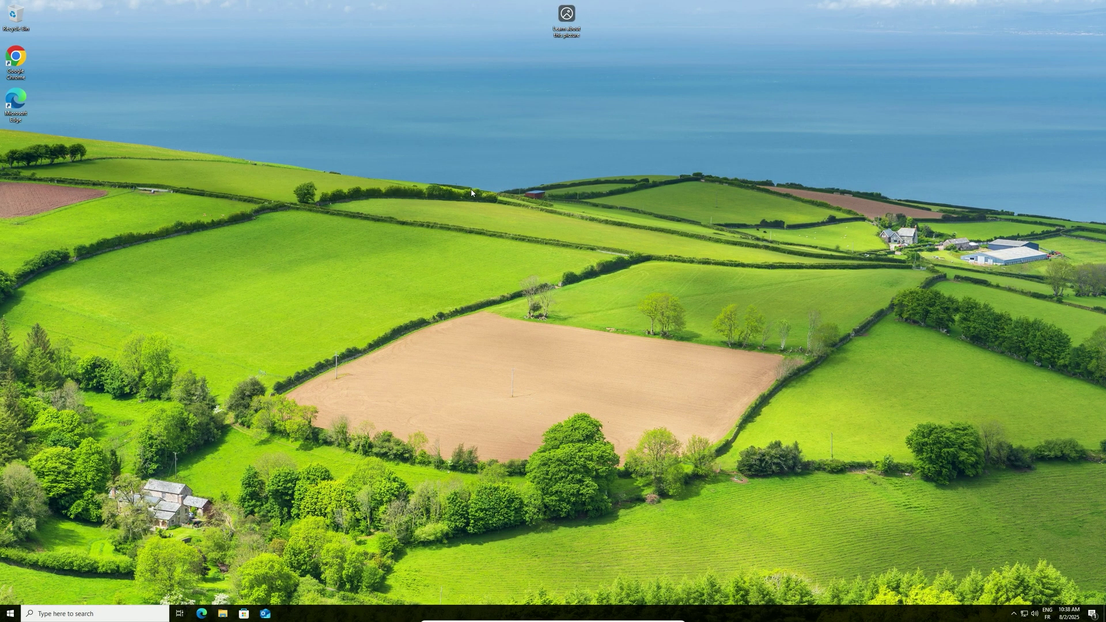
Confirm Windows 10 Enterprise LTSC 21H2 in Settings > System > About, then minimize Settings.
{"action": "key", "text": "super"}
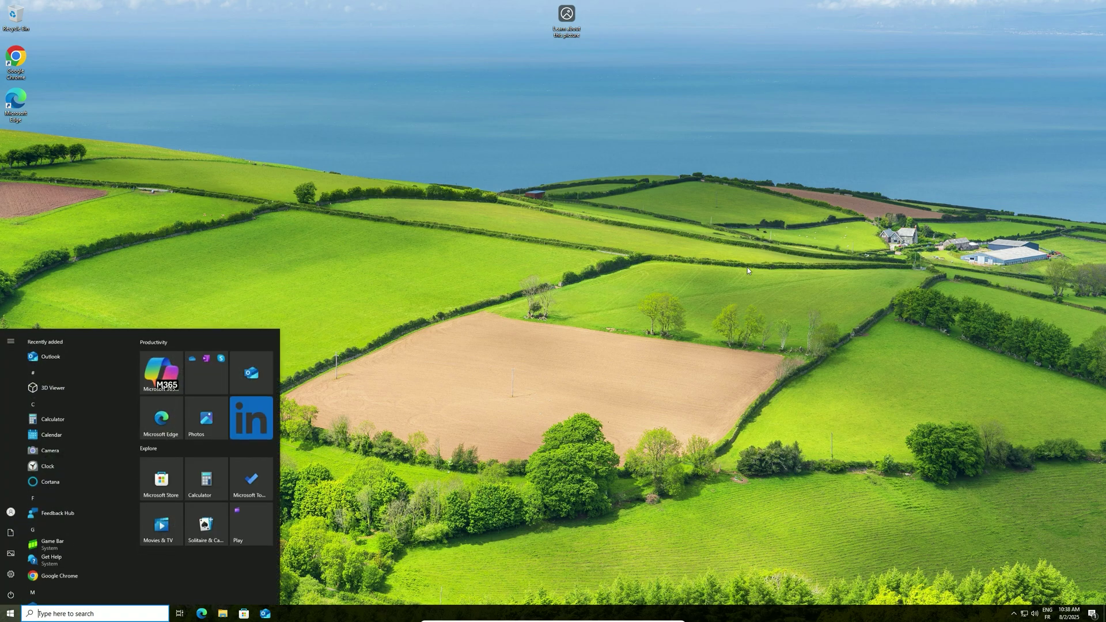
{"action": "type", "text": "settings"}
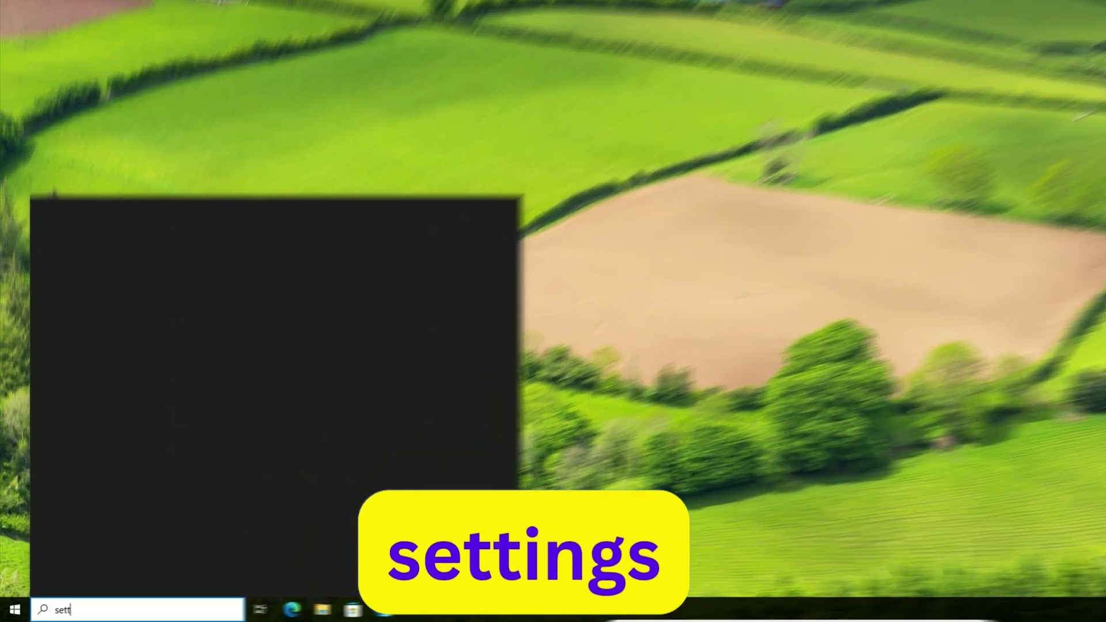
{"action": "key", "text": "Return"}
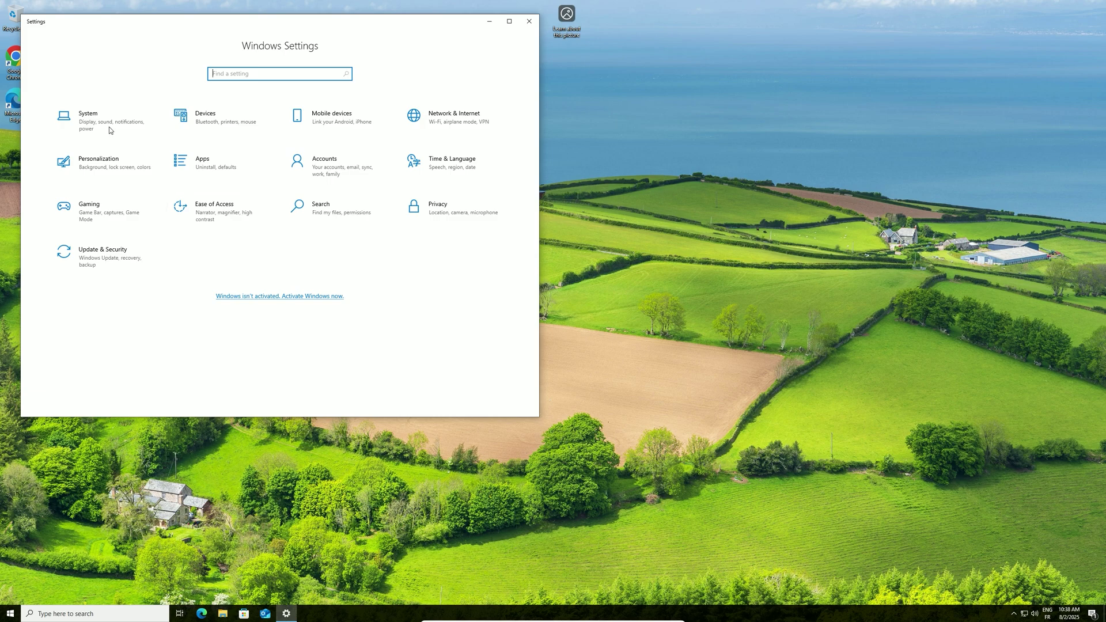
{"action": "left_click", "coordinate": [110, 130]}
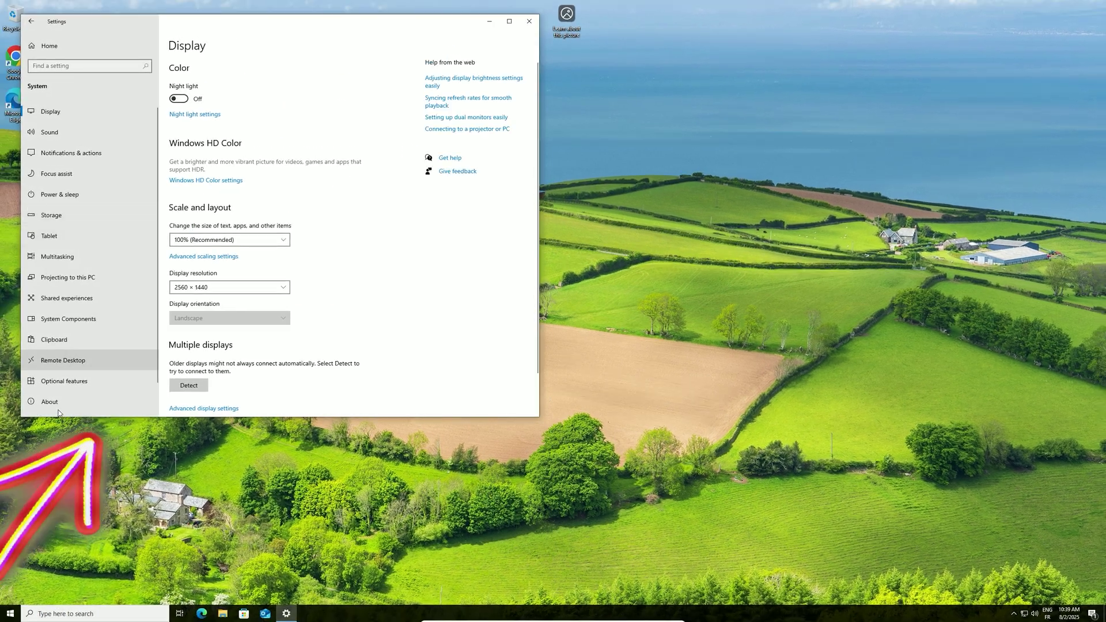
{"action": "left_click", "coordinate": [55, 405]}
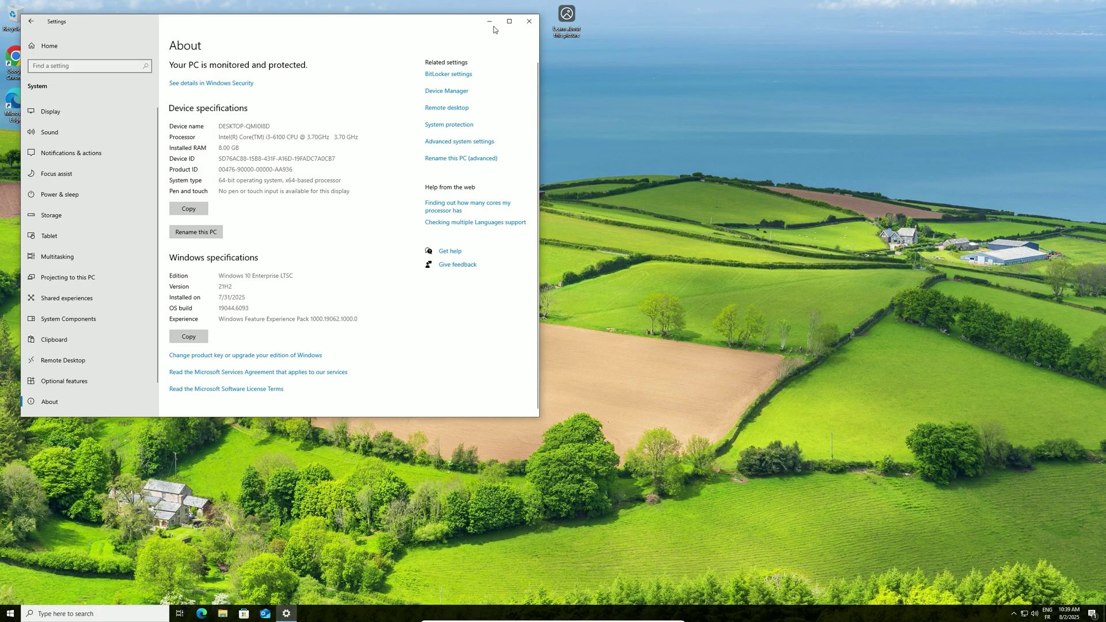
{"action": "left_click", "coordinate": [641, 27]}
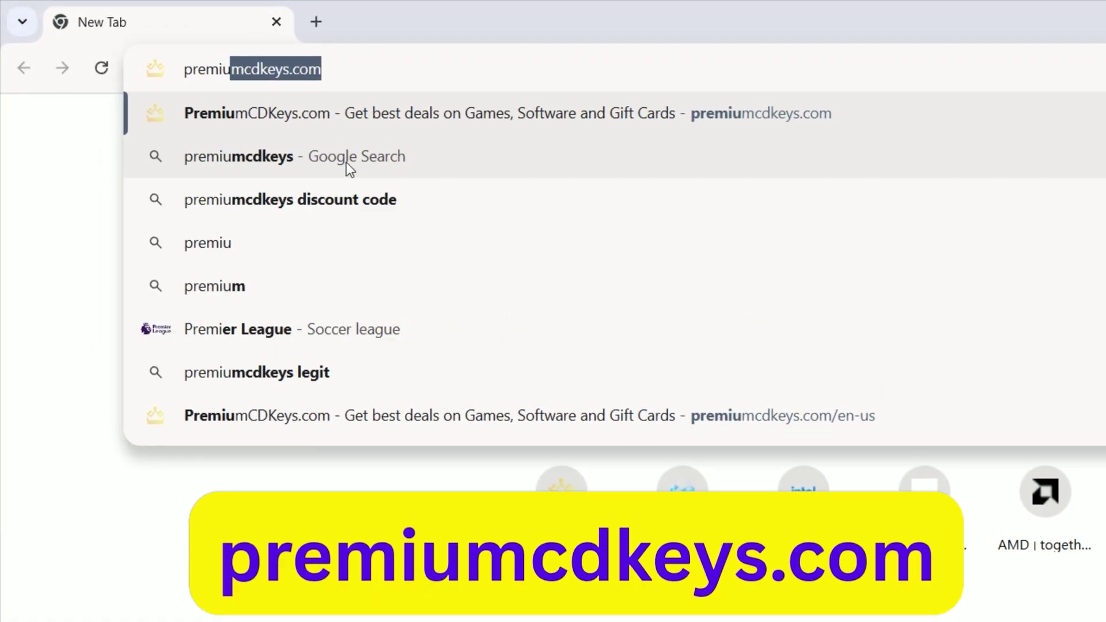
Load premiumcdkeys.com and search the store for 'windows 10 enterprise'.
{"action": "type", "text": "keys.com"}
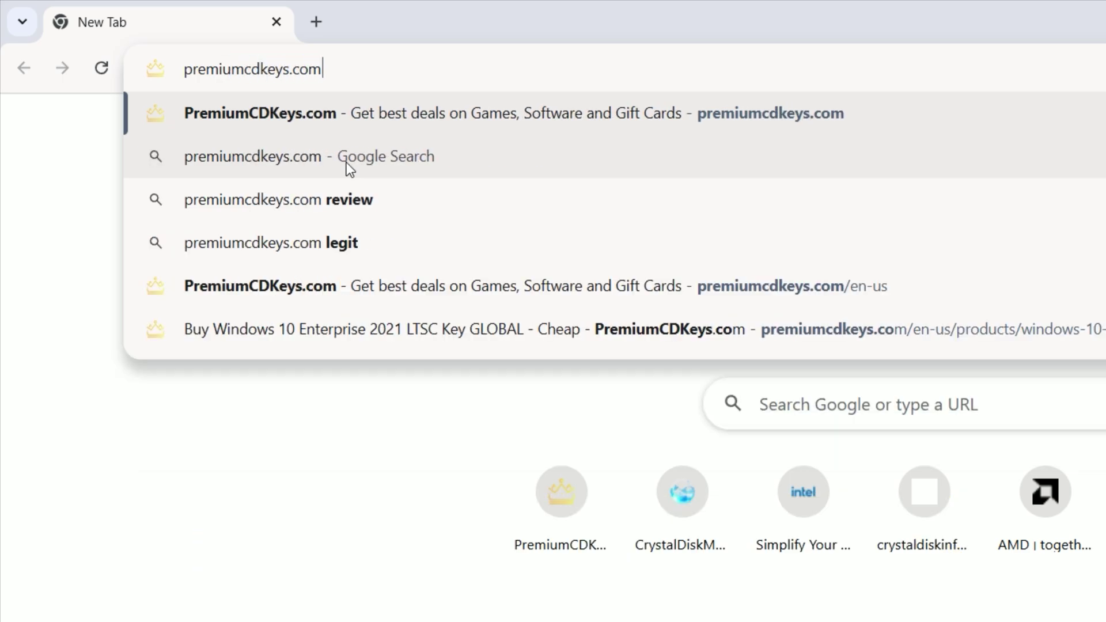
{"action": "key", "text": "Return"}
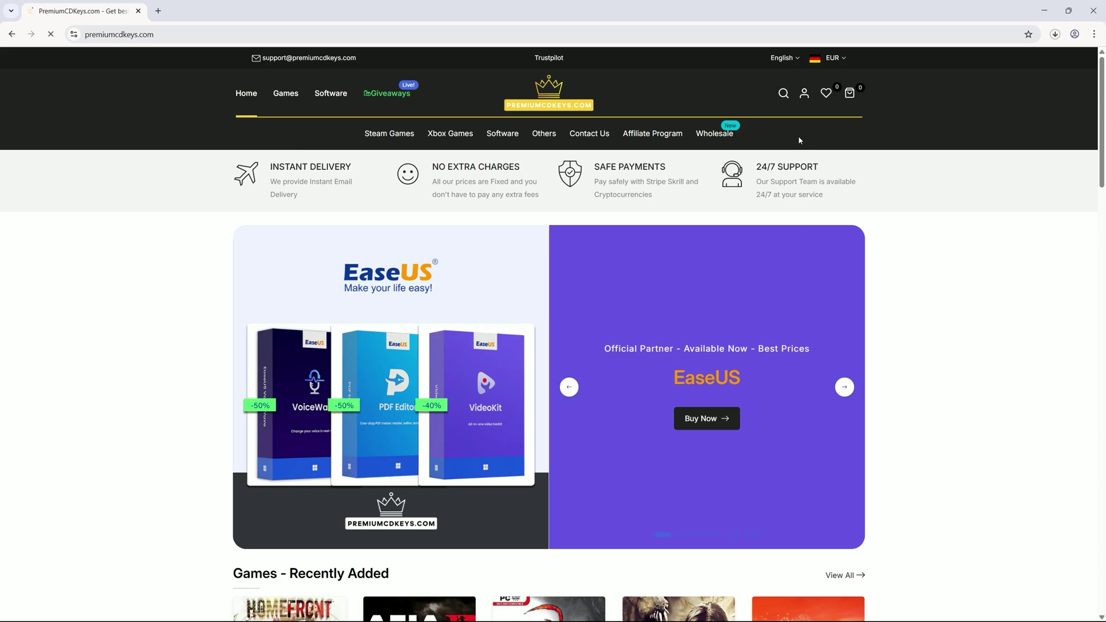
{"action": "left_click", "coordinate": [783, 93]}
{"action": "type", "text": "windows "}
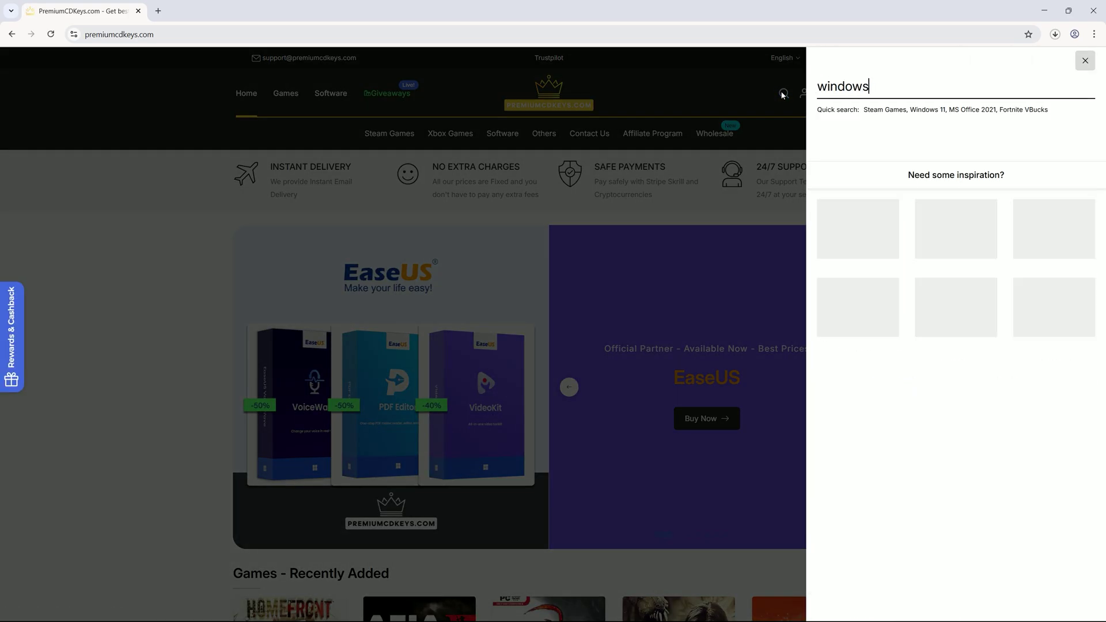
{"action": "type", "text": "10 enterpr"}
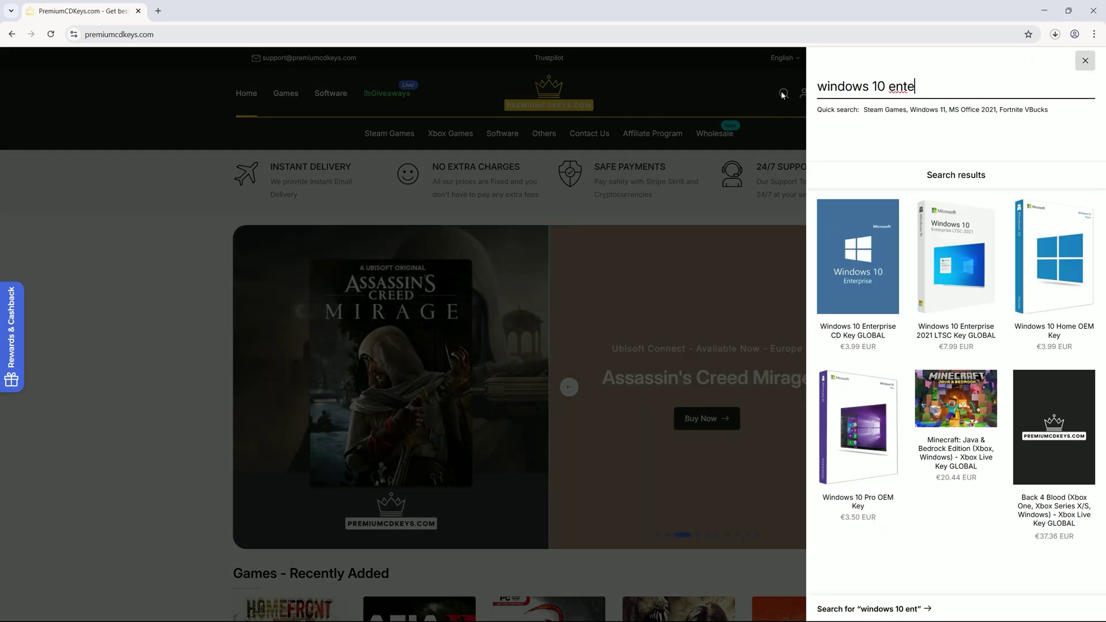
{"action": "type", "text": "ise"}
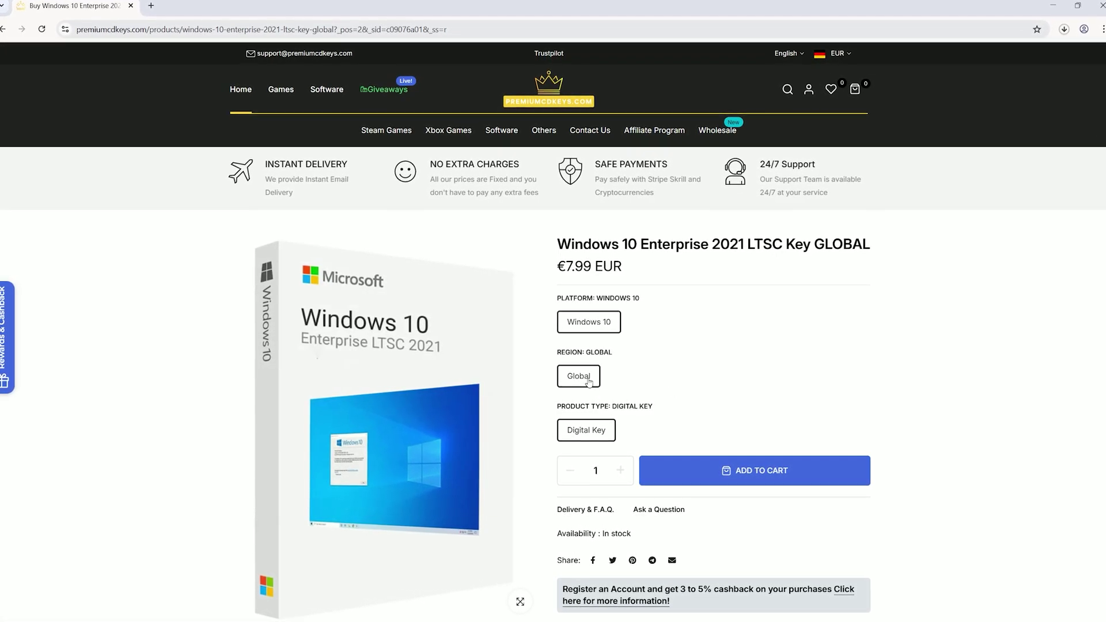
Add the Windows 10 Enterprise 2021 LTSC key to the cart, apply code TECH9 (€7.20), and proceed to payment.
{"action": "left_click", "coordinate": [709, 470]}
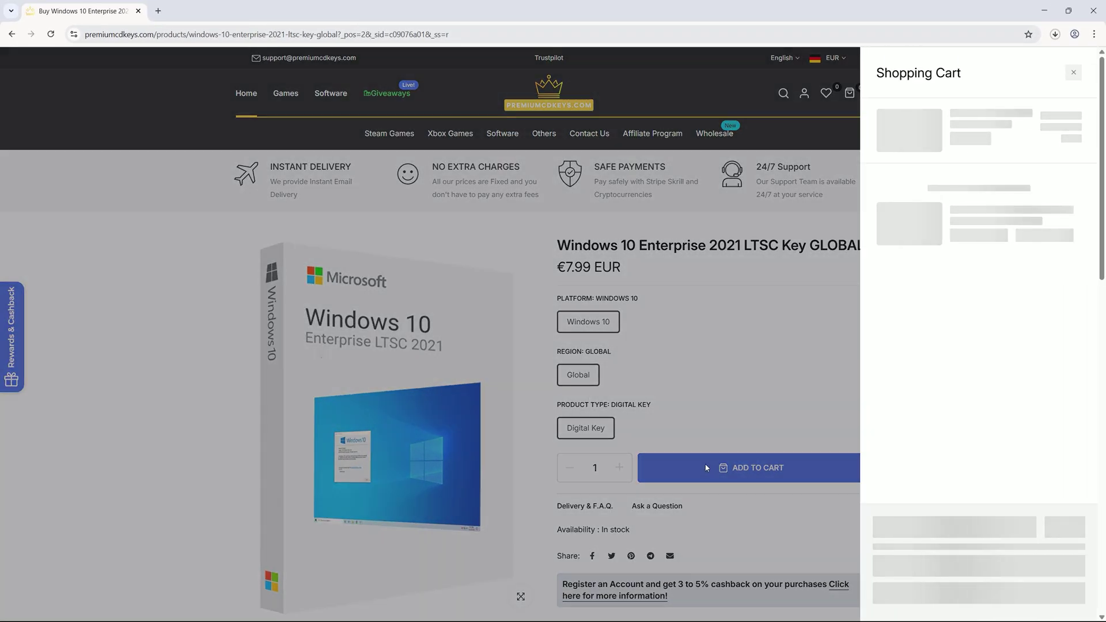
{"action": "left_click", "coordinate": [906, 448]}
{"action": "type", "text": "TECH"}
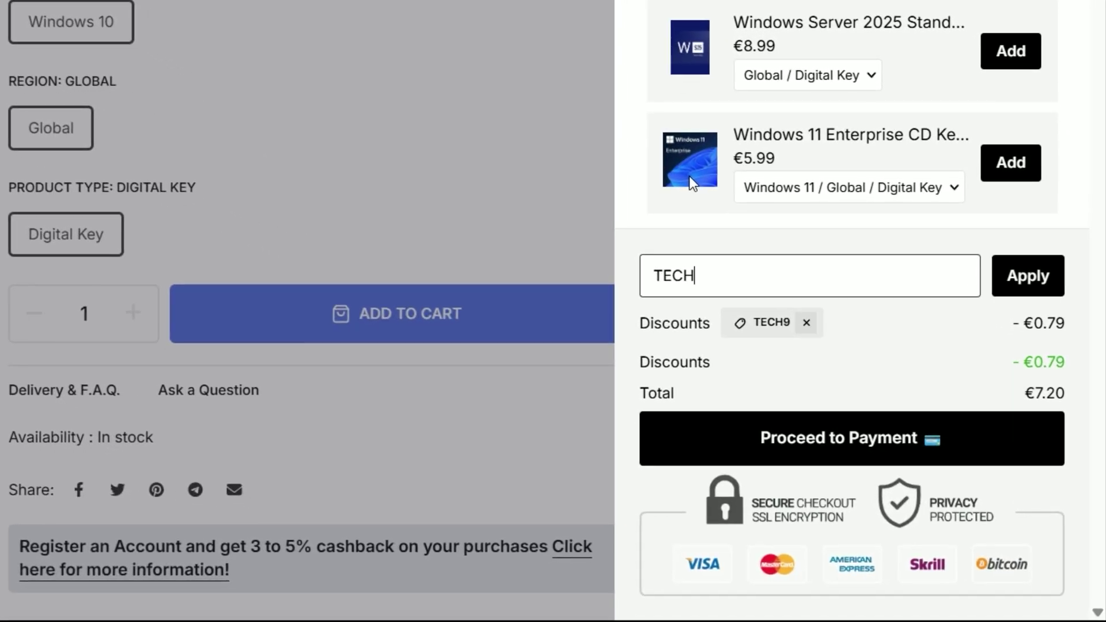
{"action": "type", "text": "9"}
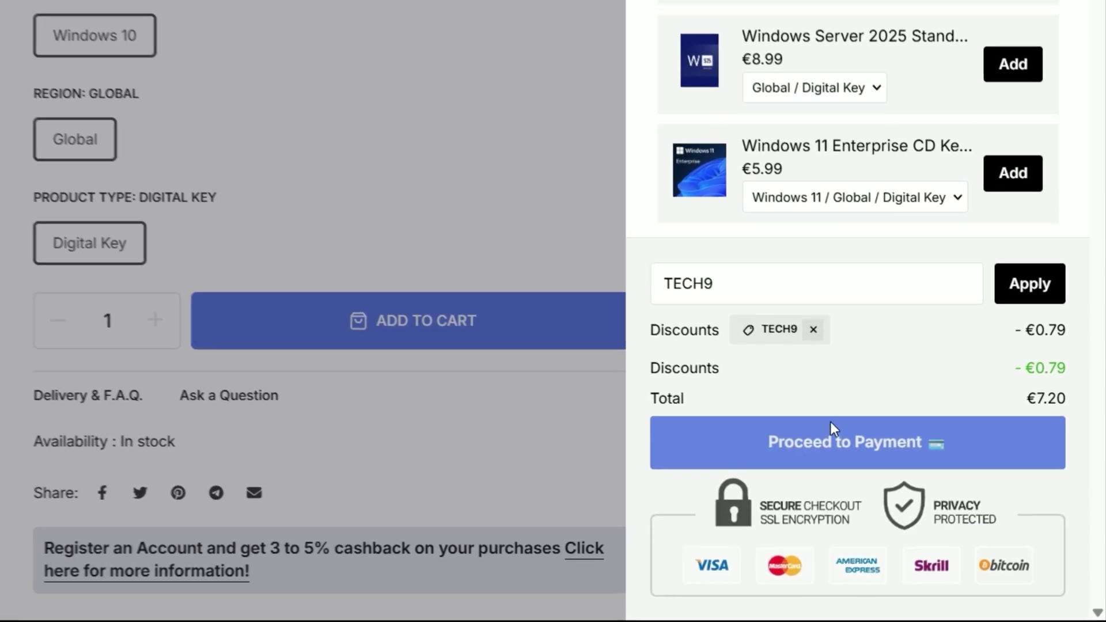
{"action": "left_click", "coordinate": [832, 430]}
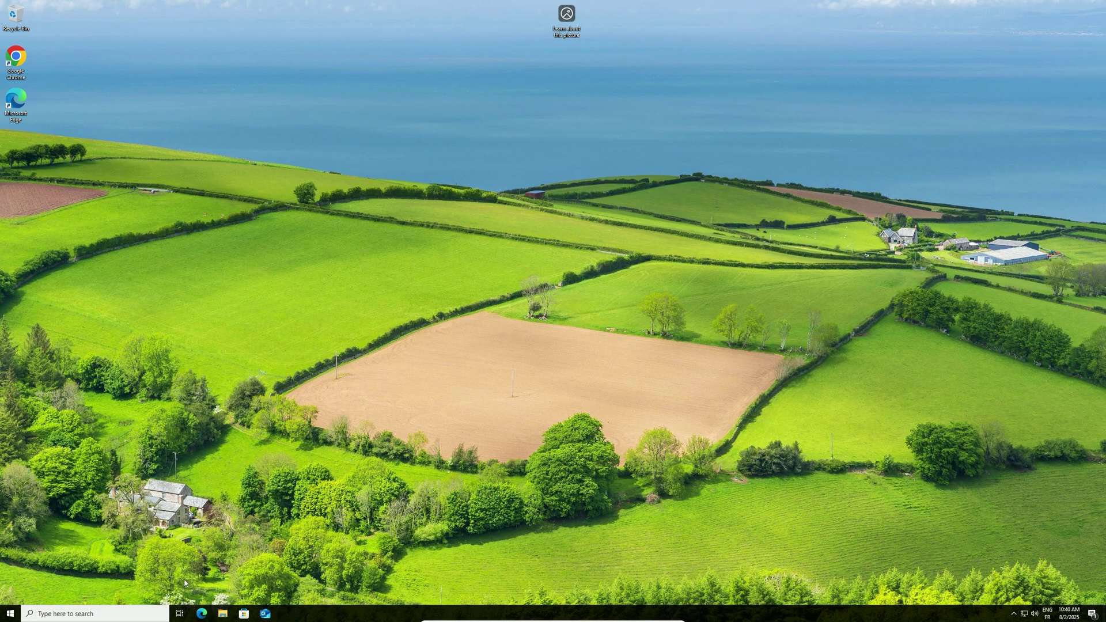
Launch Settings from Start search and reach the Activation page via the 'Windows isn't activated' link.
{"action": "key", "text": "super"}
{"action": "type", "text": "settings"}
{"action": "key", "text": "Return"}
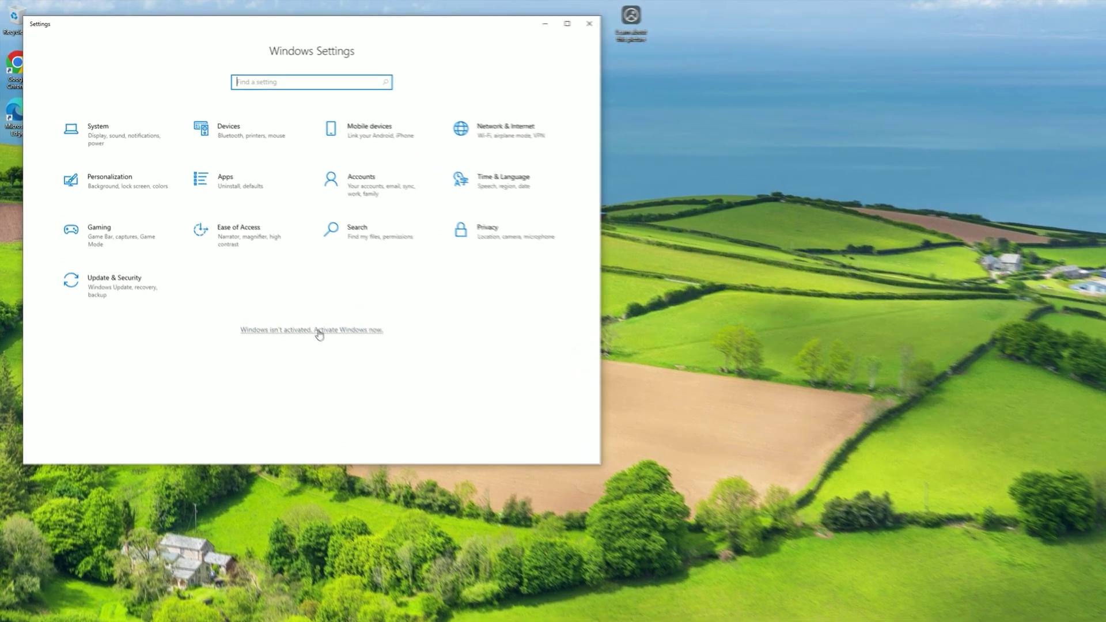
{"action": "left_click", "coordinate": [282, 296]}
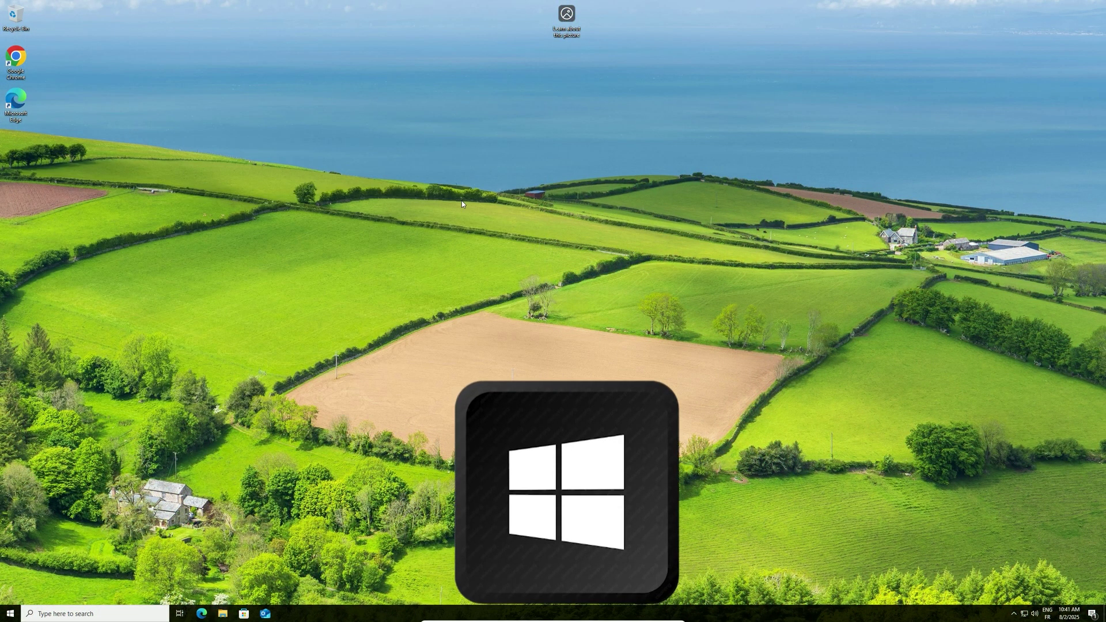
Bring up Windows Update settings and install the .NET Framework cumulative update KB5062153.
{"action": "key", "text": "super"}
{"action": "type", "text": "windows u"}
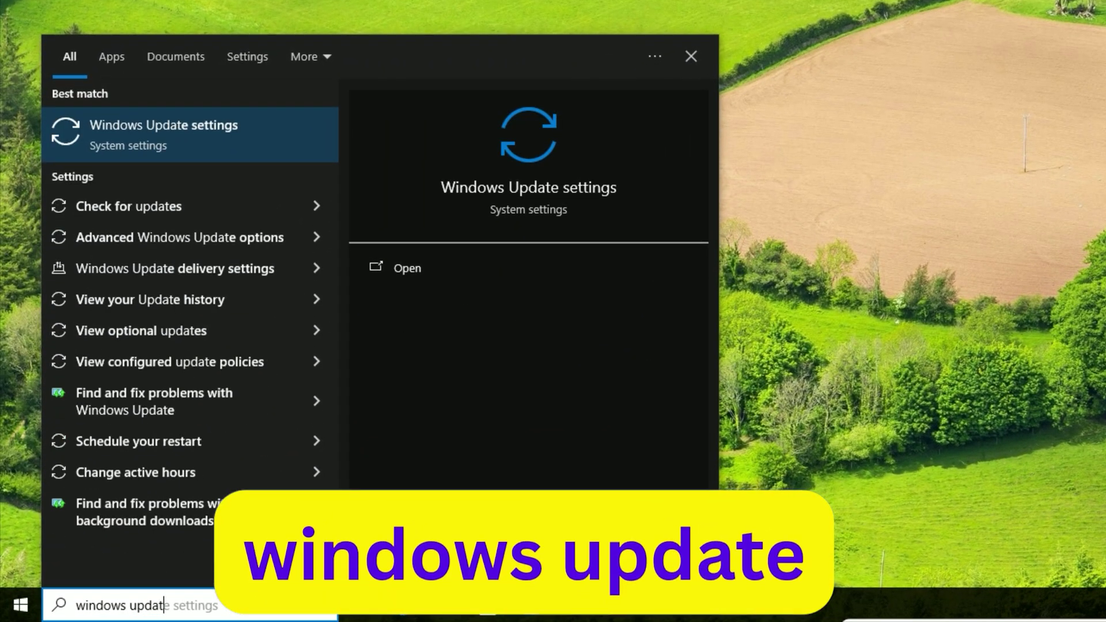
{"action": "type", "text": "pdat"}
{"action": "key", "text": "Return"}
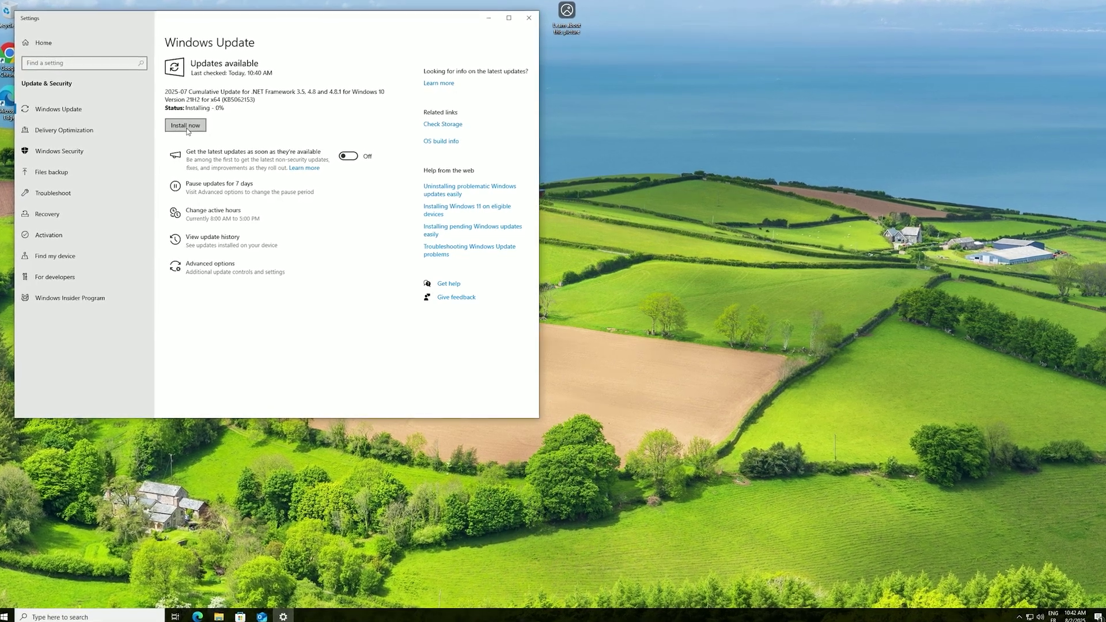
{"action": "left_click", "coordinate": [186, 126]}
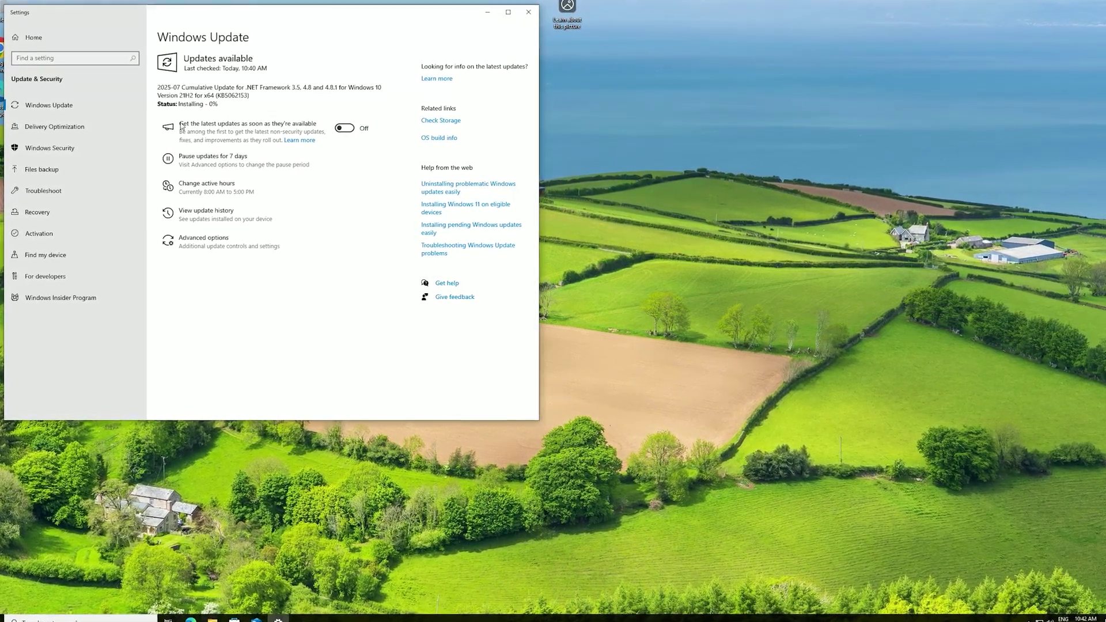